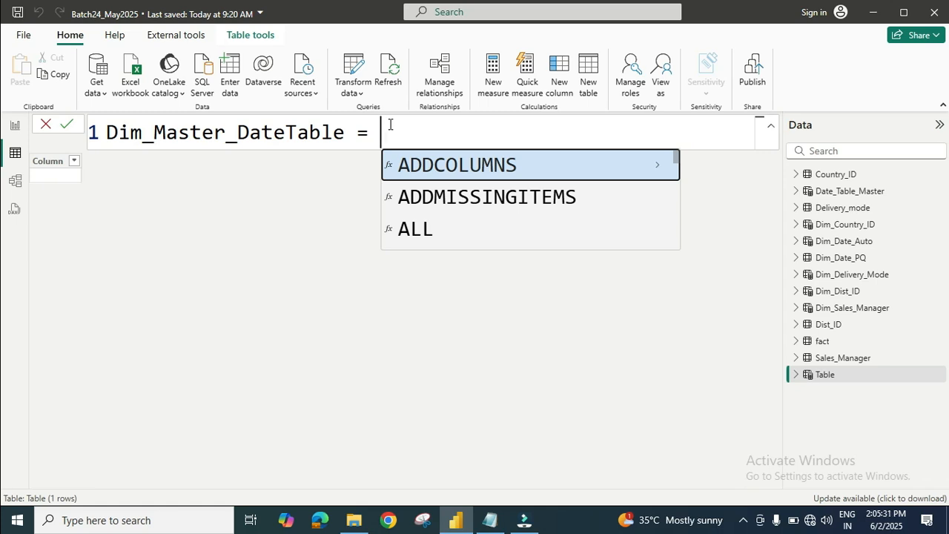
Begin the Dim_Master_DateTable expression with ADDCOLUMNS and nest the CALENDAR function as its table argument.
key("Tab")
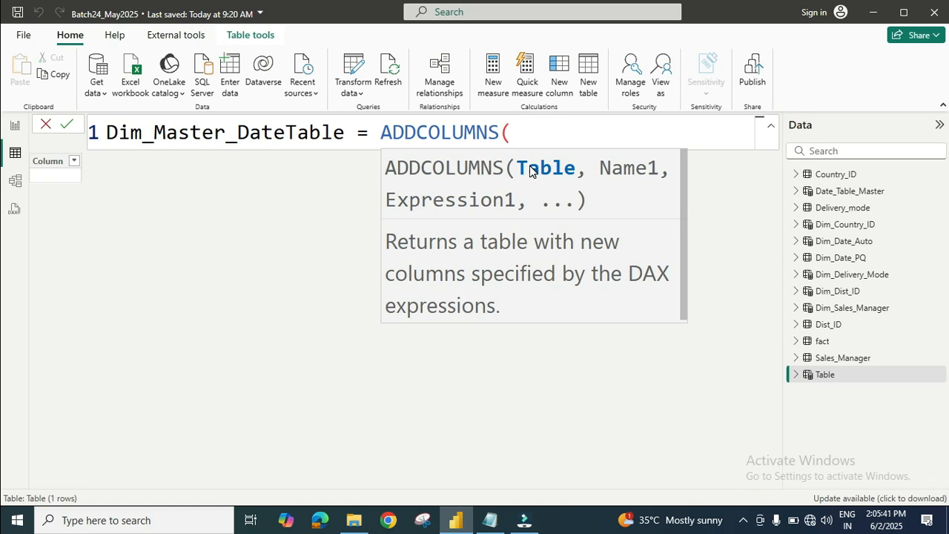
type("cla")
key("BackSpace")
type("l")
key("BackSpace")
key("BackSpace")
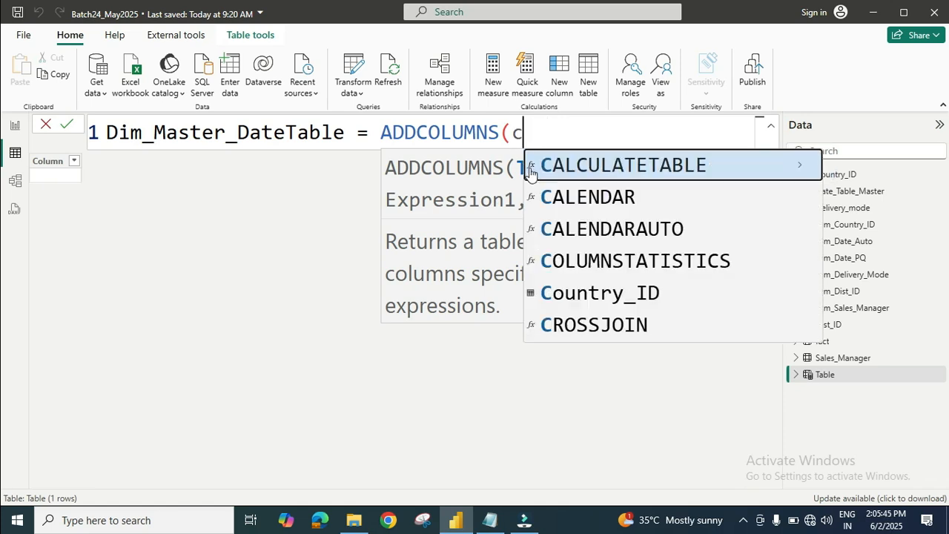
key("Down")
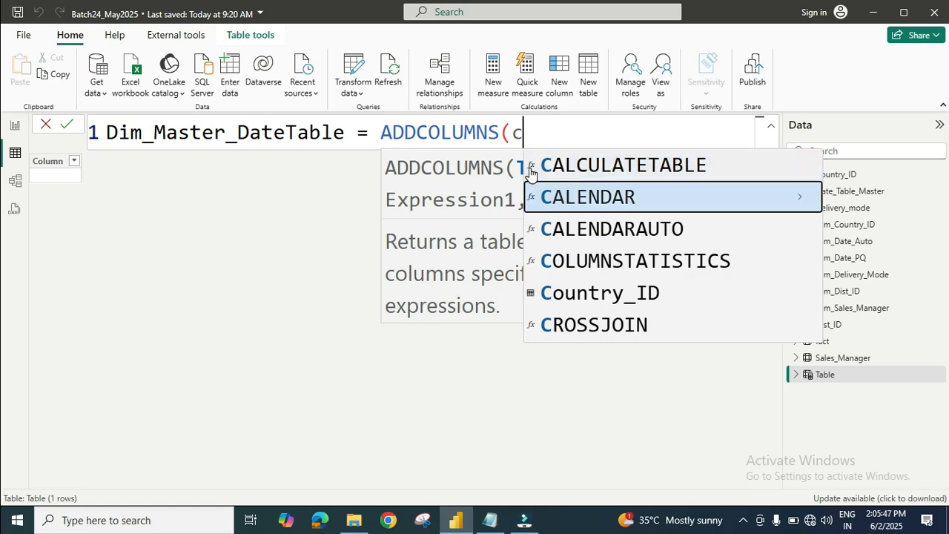
key("Tab")
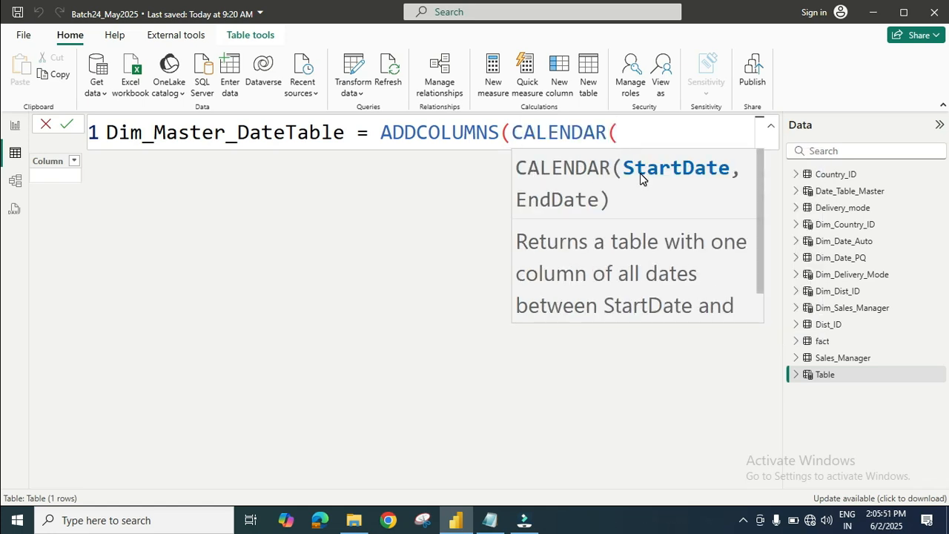
Break the formula after CALENDAR so that its opening parenthesis starts the second line.
left_click(611, 136)
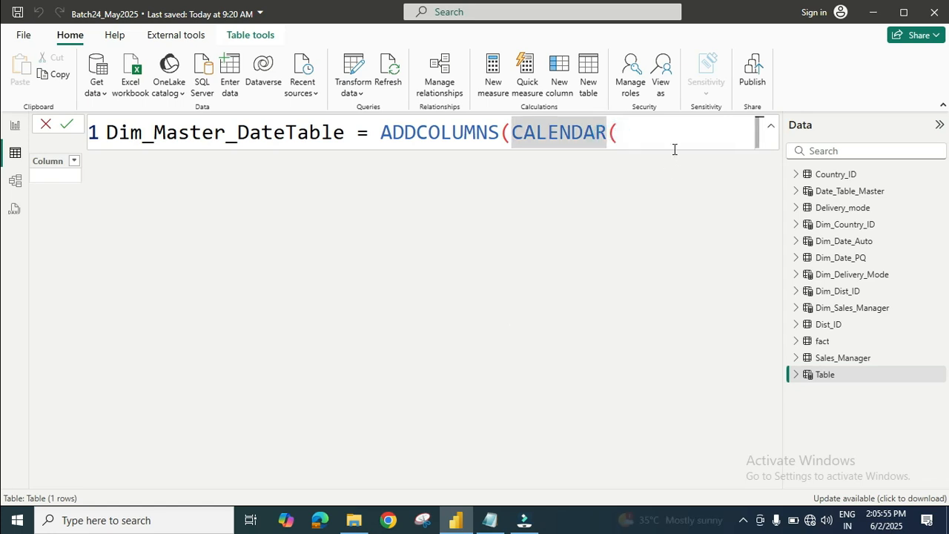
key("shift+Return")
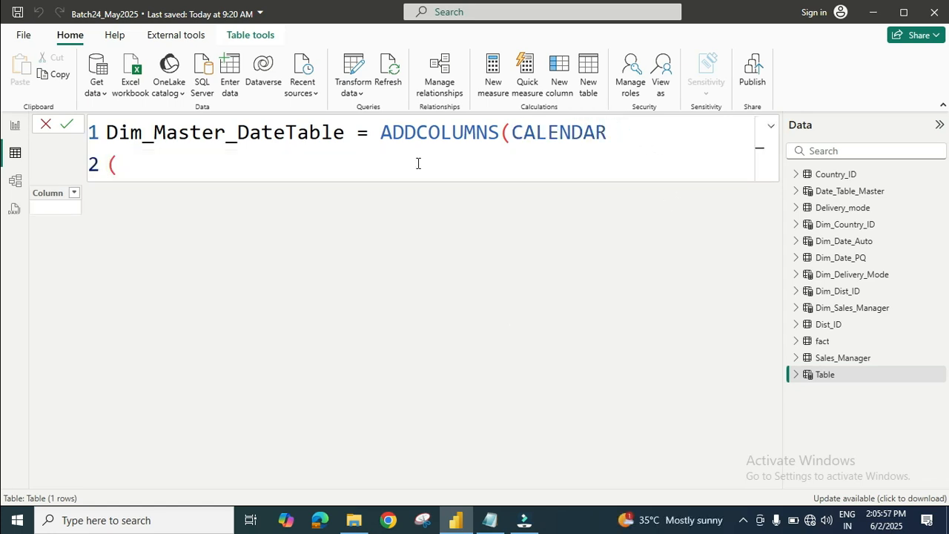
left_click(219, 158)
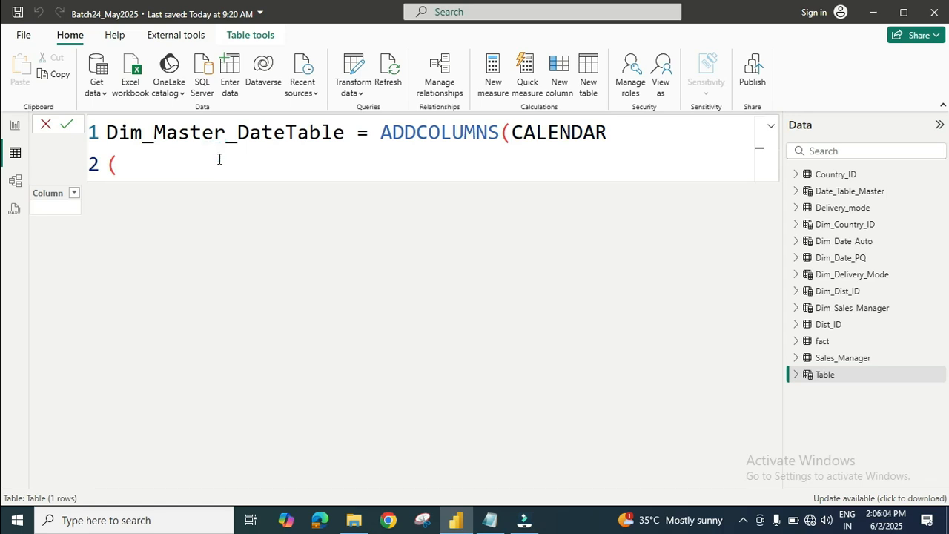
key("BackSpace")
type("(")
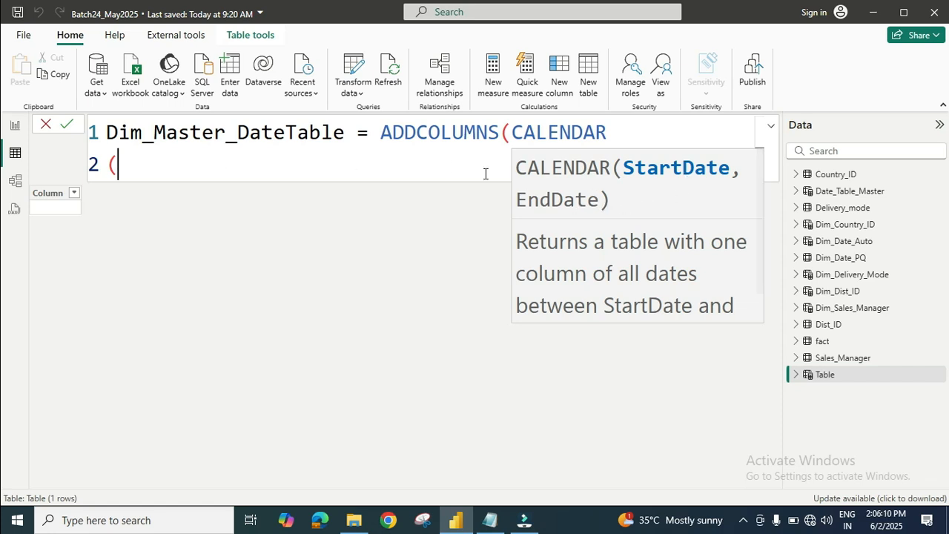
type("dat")
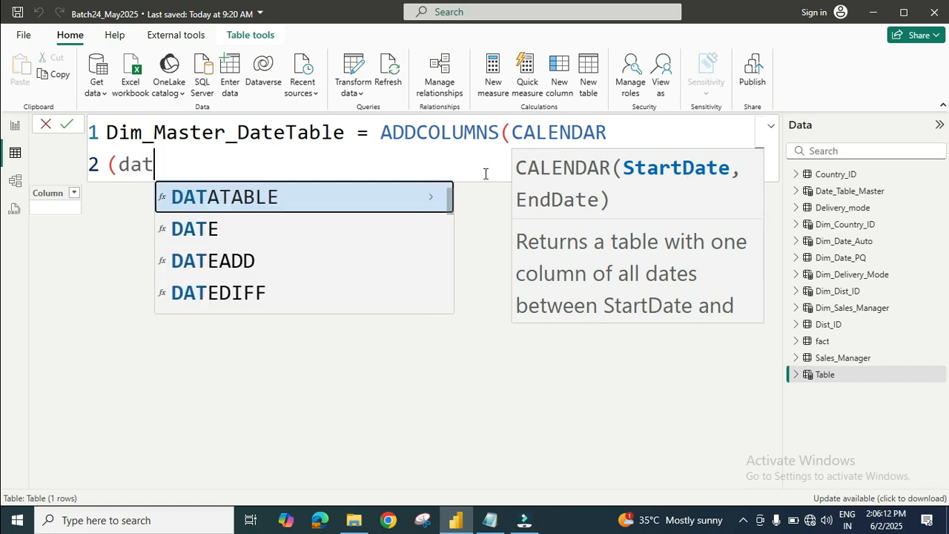
key("BackSpace")
key("BackSpace")
key("BackSpace")
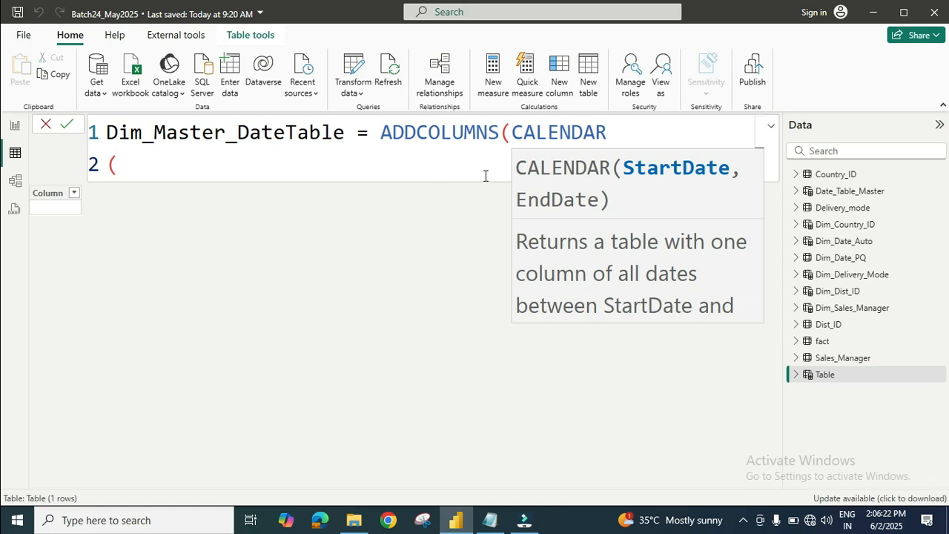
Enter DATE(2024,1,1) as the CALENDAR start date, followed by a comma for the second argument.
type("da")
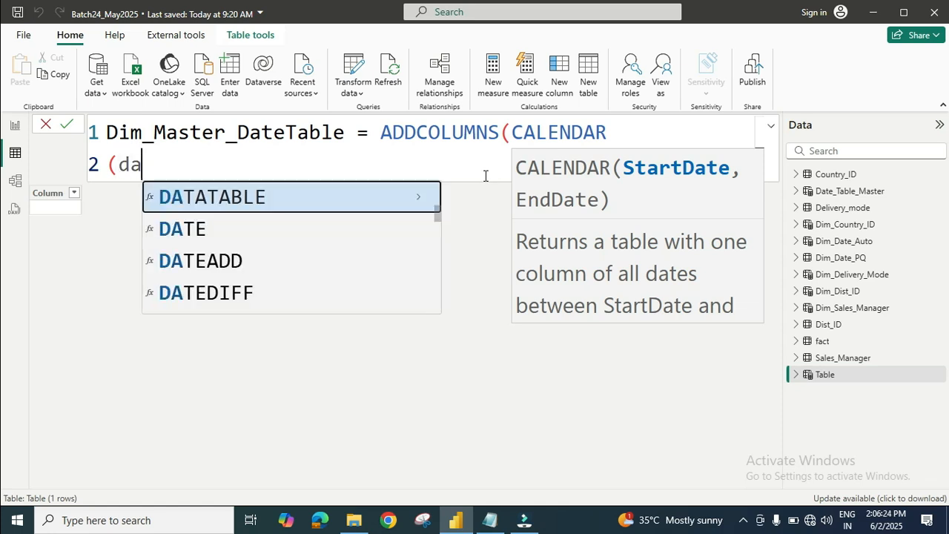
type("te")
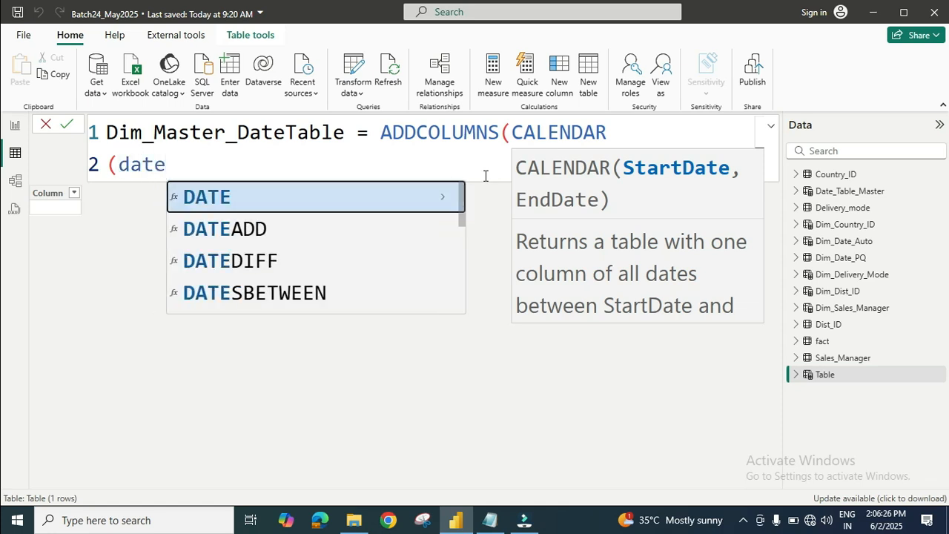
key("Tab")
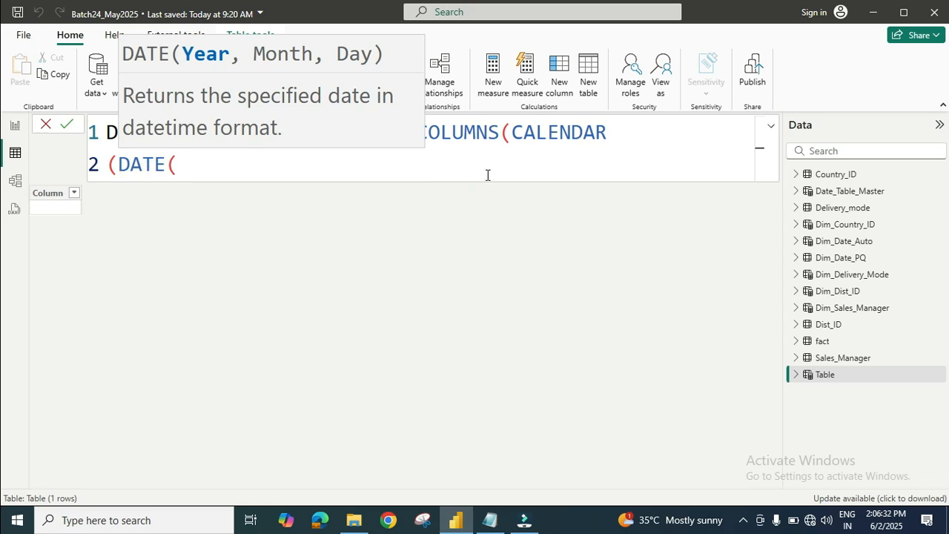
type("2024,")
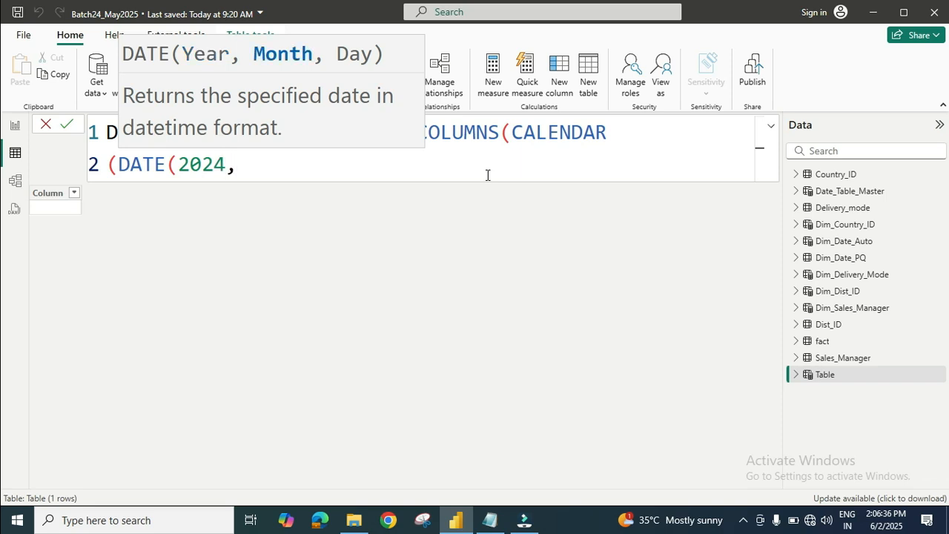
type("1,")
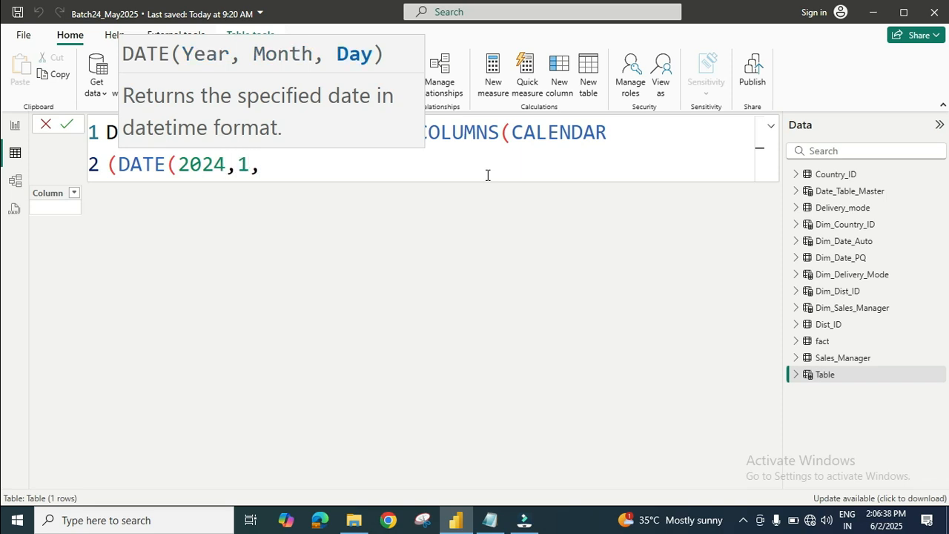
type("1)")
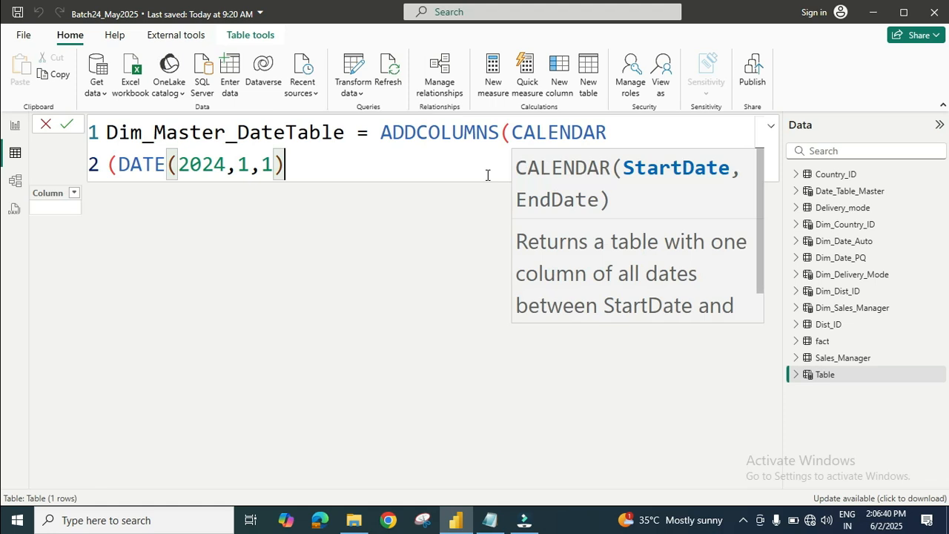
type(",")
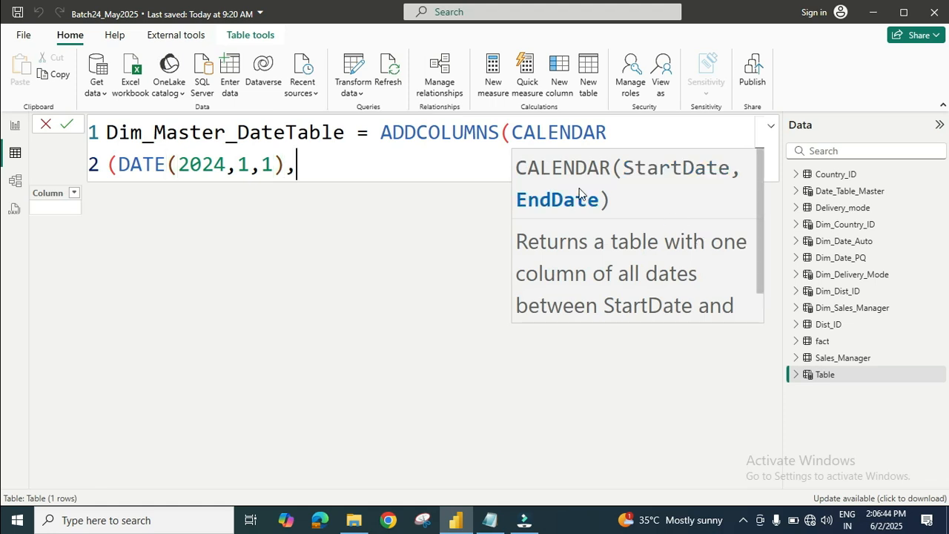
Enter DATE(2025,1,31) as the CALENDAR end date, close the CALENDAR function and add a comma.
type("d")
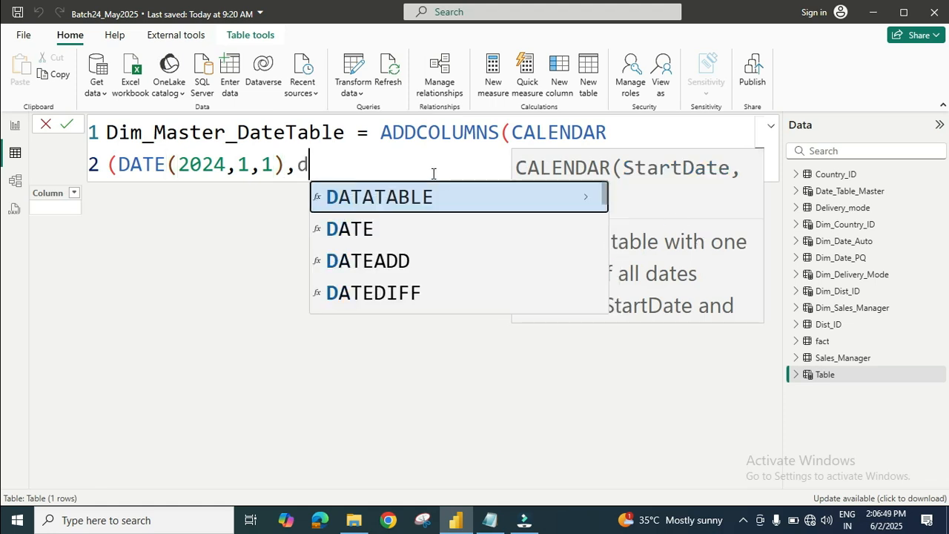
key("BackSpace")
type("date")
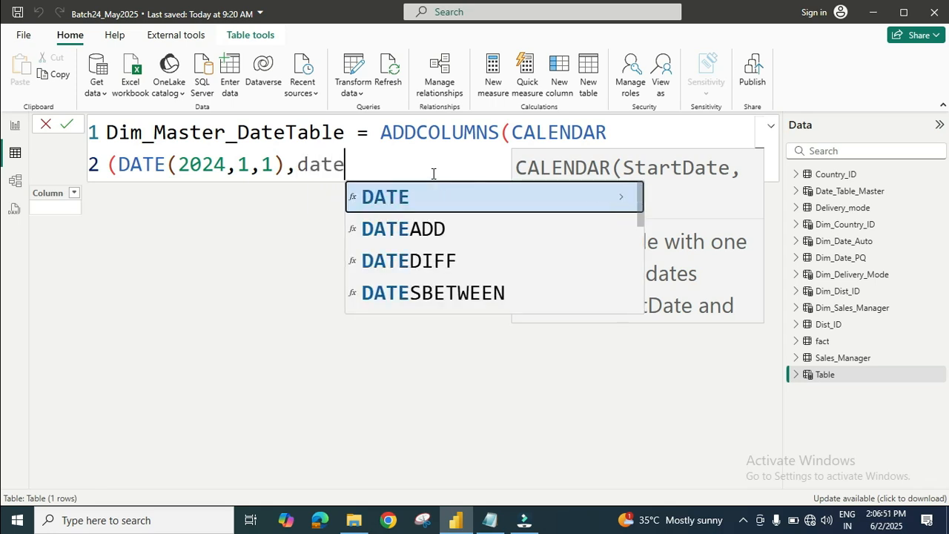
key("Tab")
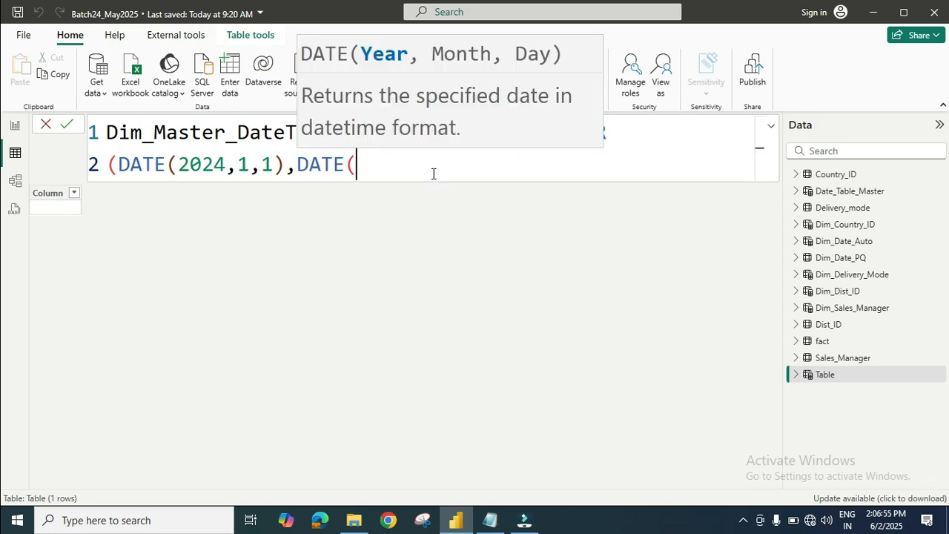
type("202")
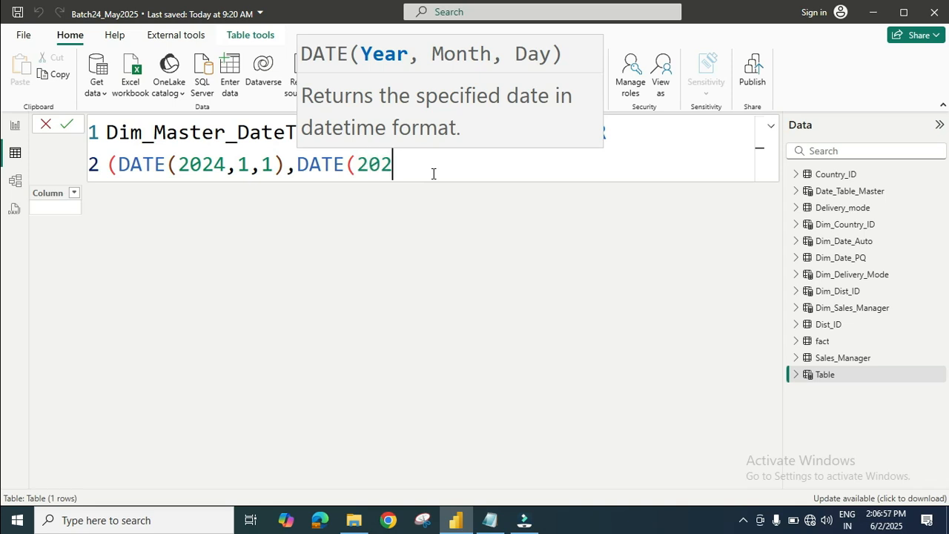
type("5,")
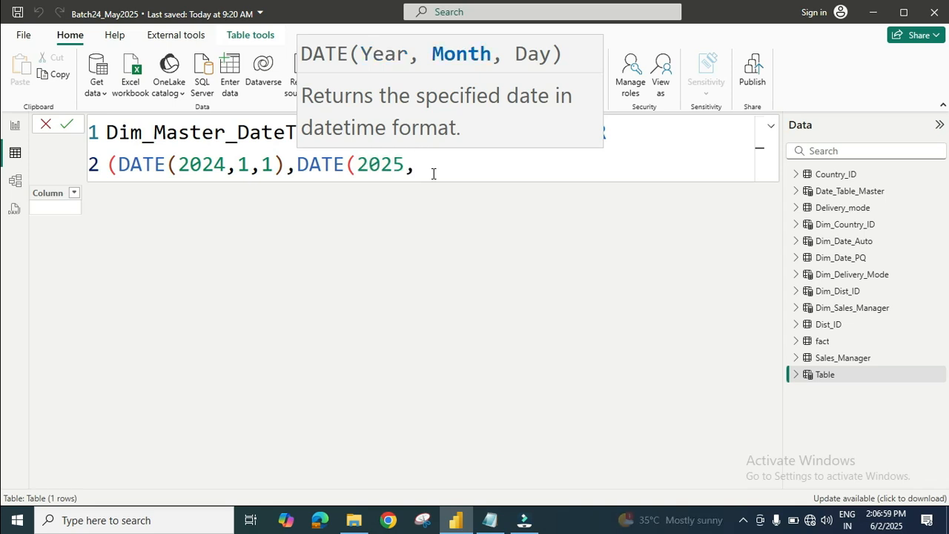
type("1,")
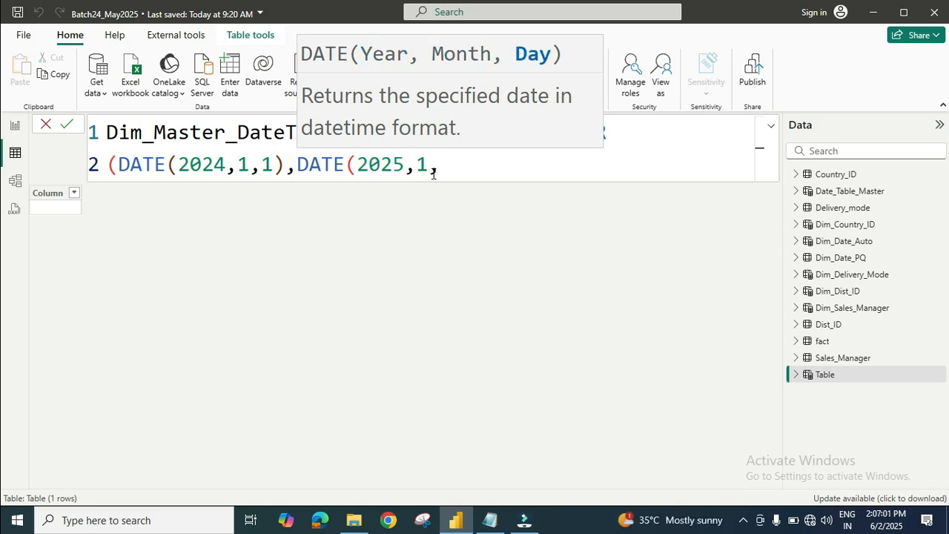
type("31)")
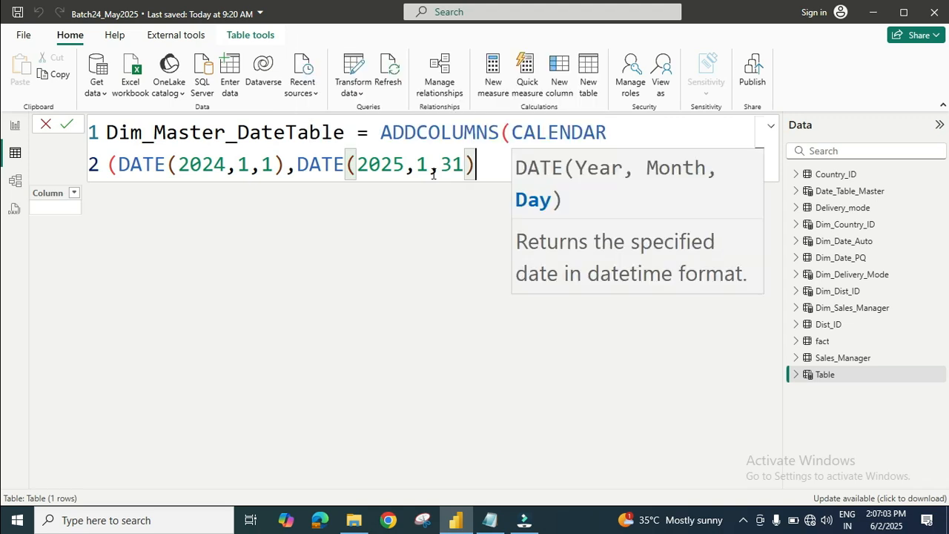
type(")")
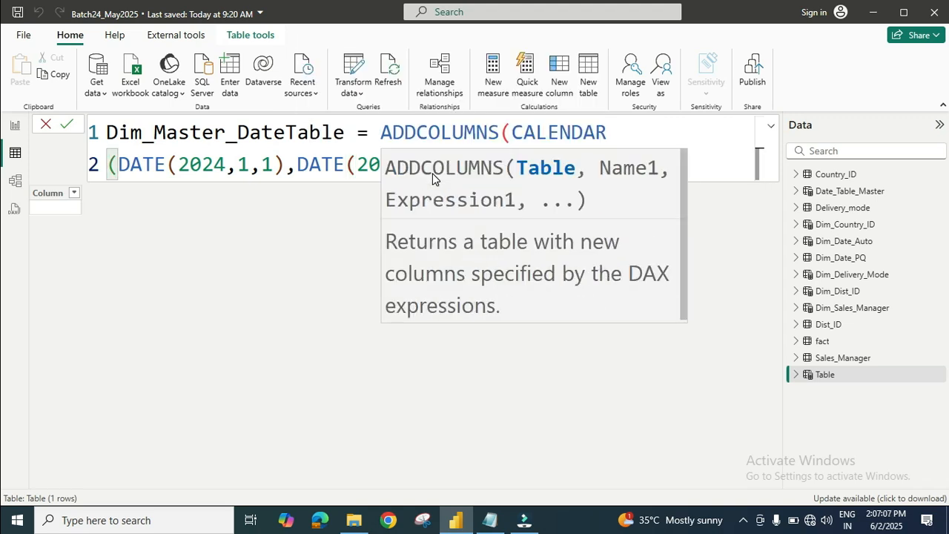
type(",")
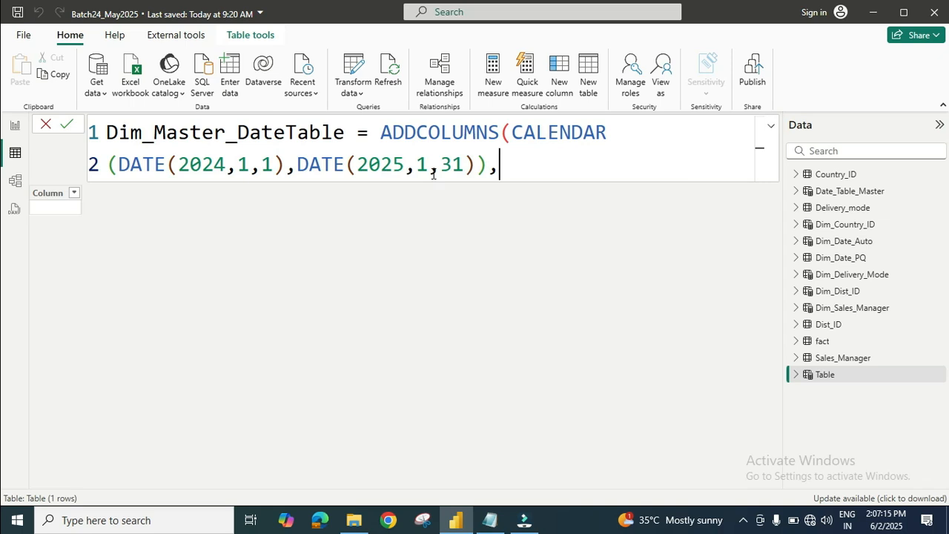
Add a "Year" column defined as YEAR([Date]) on the third line, ending with a comma and an empty fourth line.
key("shift+Return")
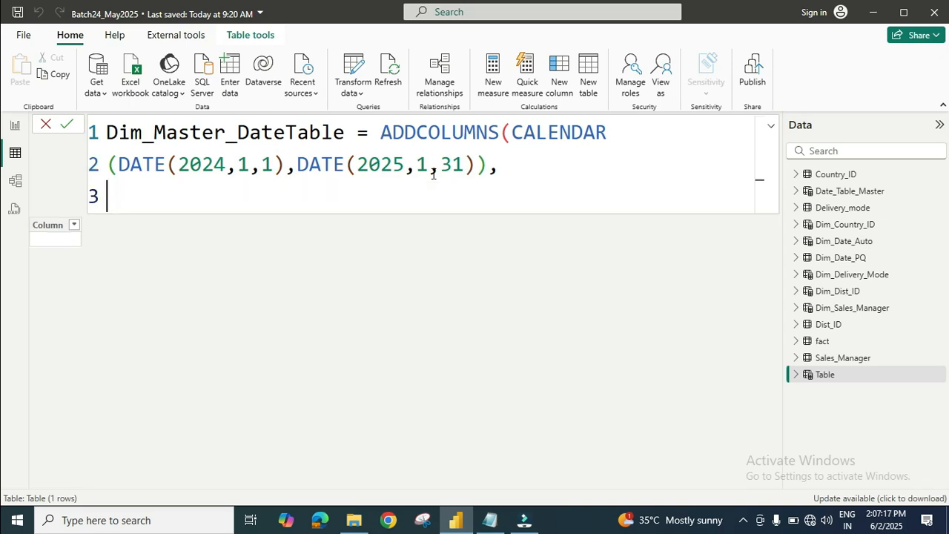
type("\"Year\"")
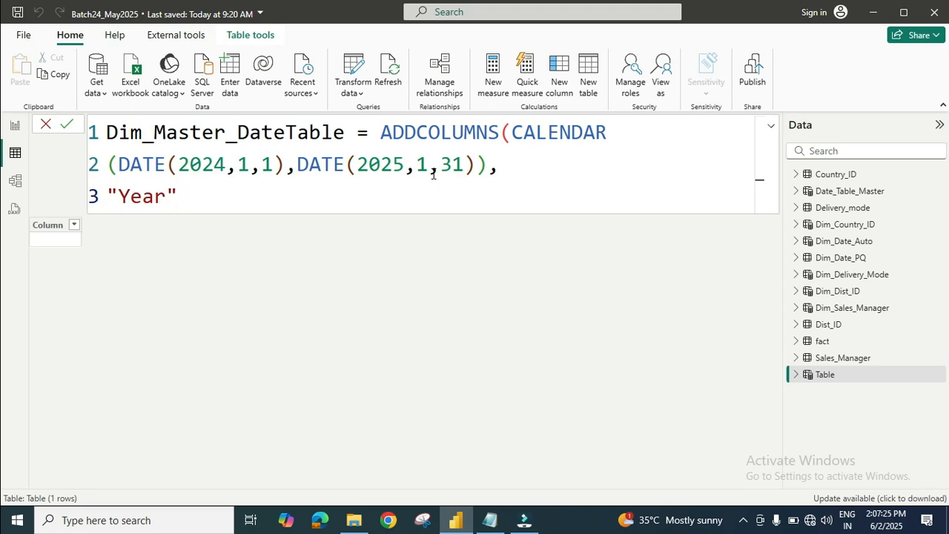
type(",")
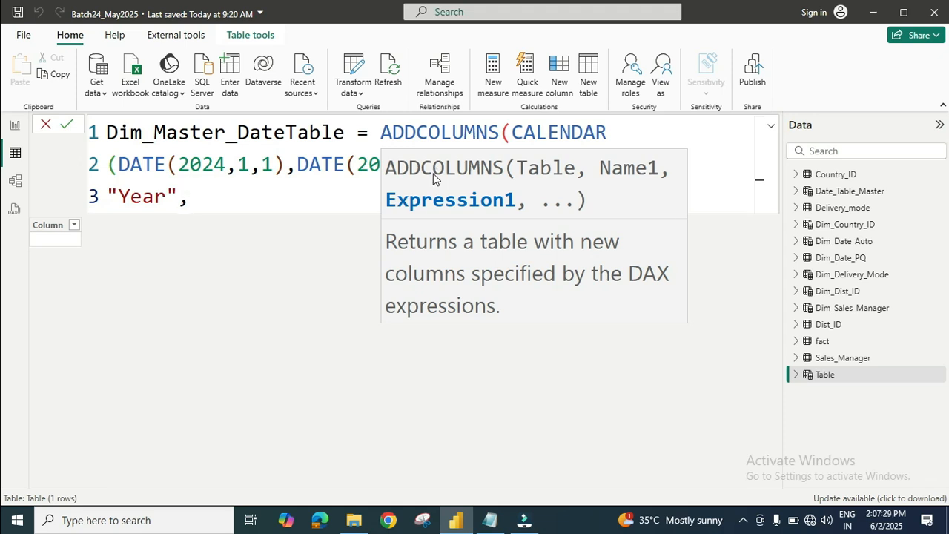
type("ye")
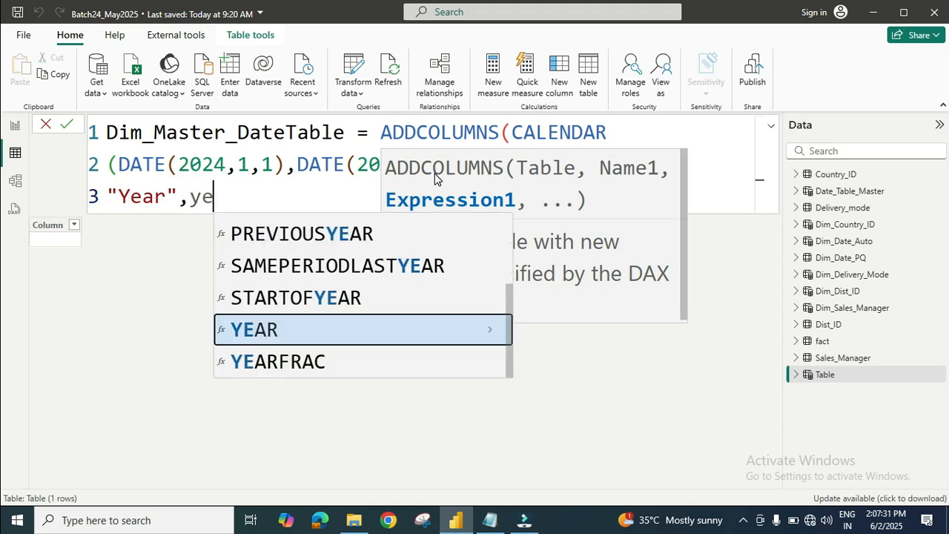
key("Tab")
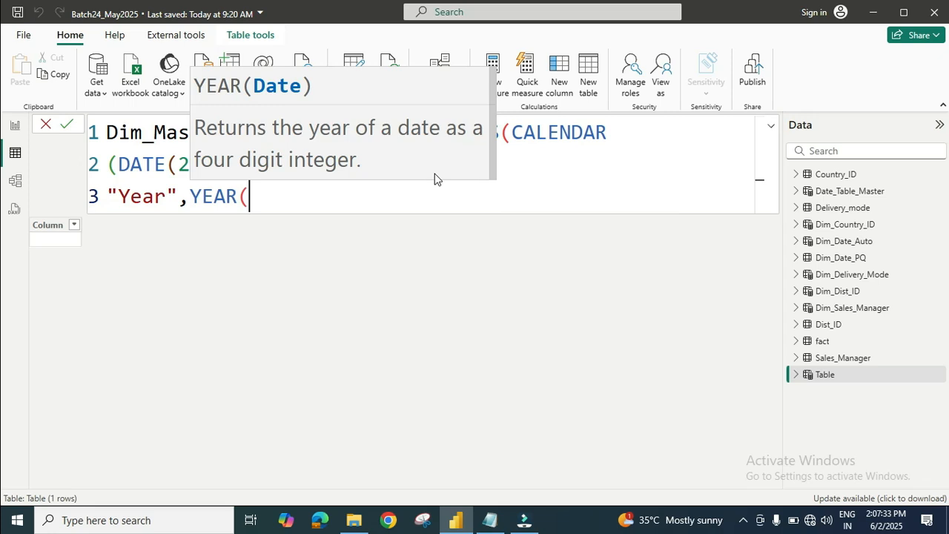
type("[date")
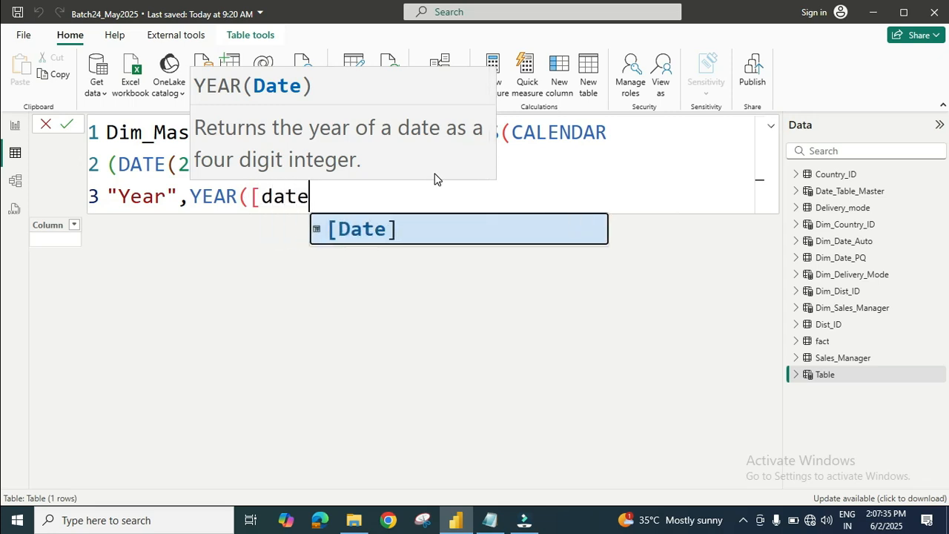
key("Tab")
type(")")
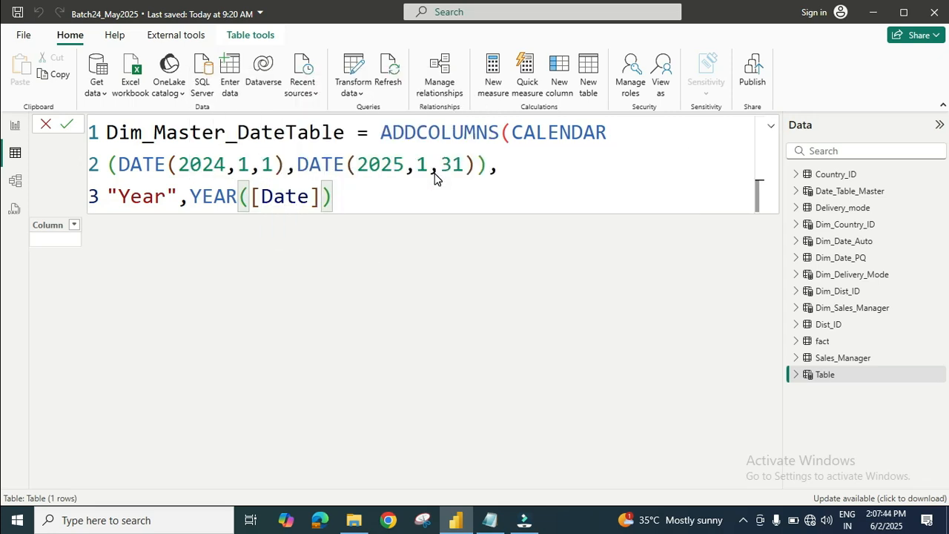
type(",")
key("shift+Return")
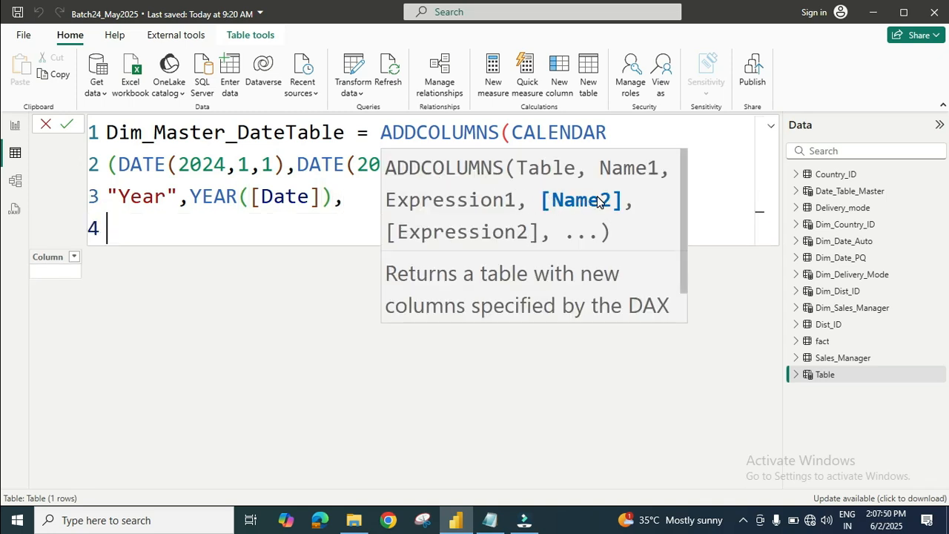
key("Escape")
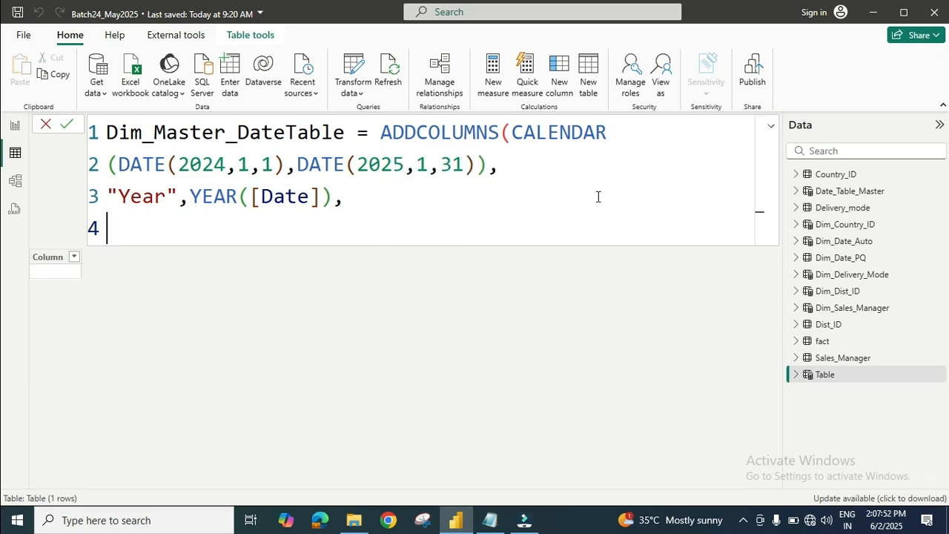
Start a new column on the fourth line named "MonthName", without an underscore, followed by a comma.
type("\"Month_Nam")
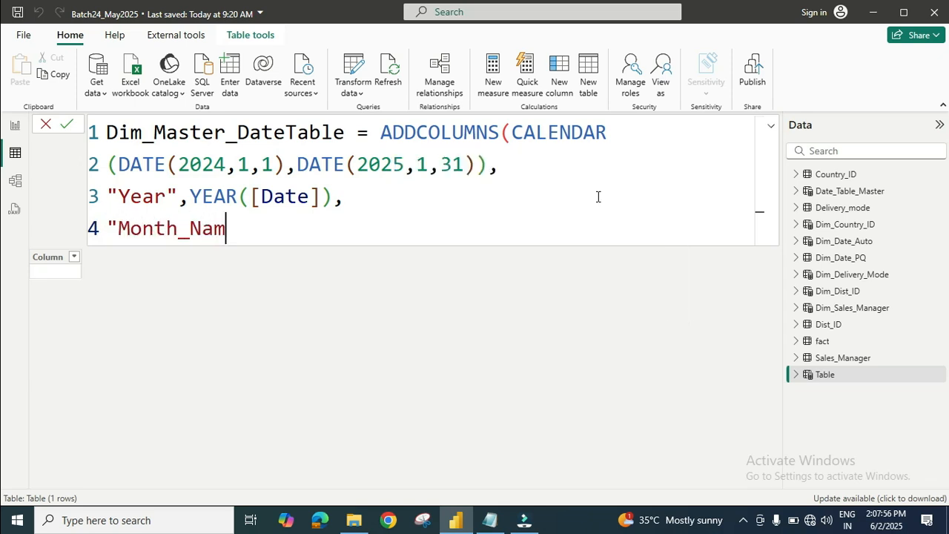
type("e\"")
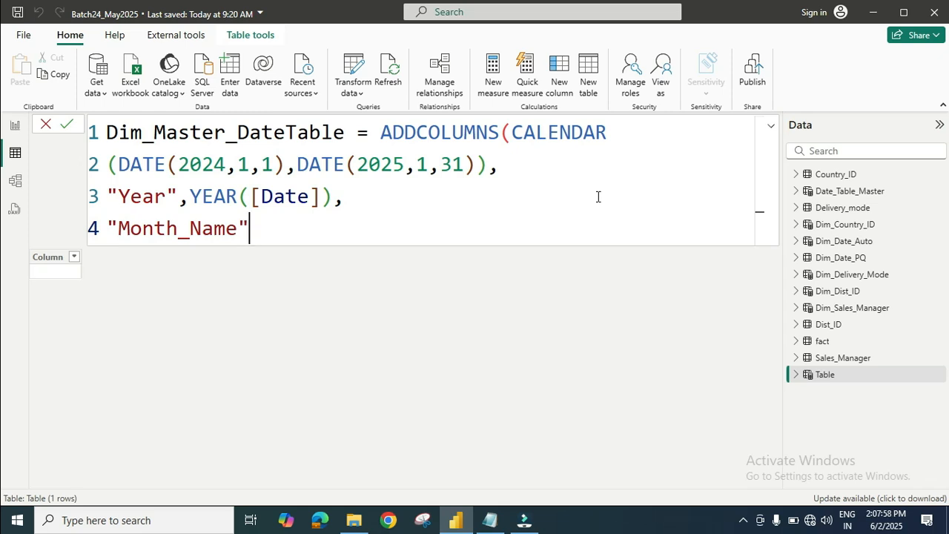
key("BackSpace")
key("BackSpace")
key("BackSpace")
key("BackSpace")
key("BackSpace")
key("BackSpace")
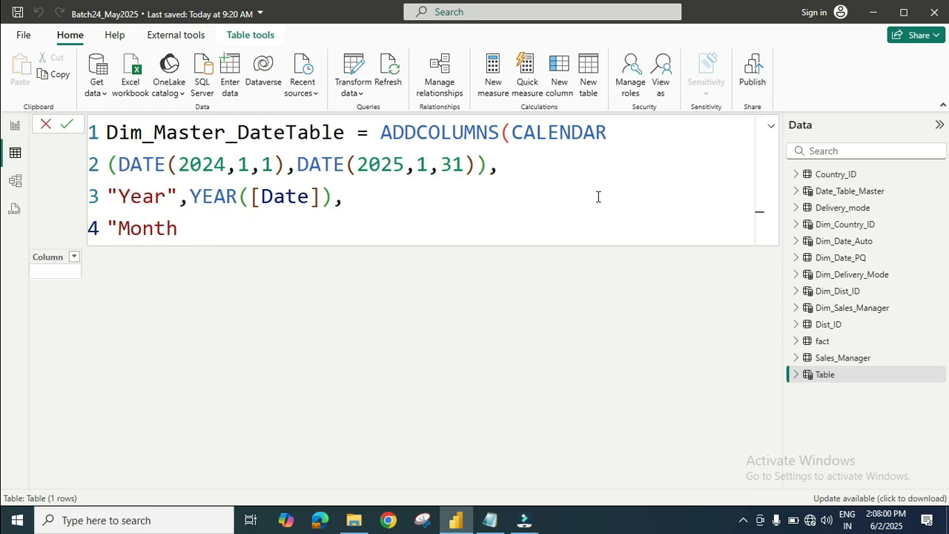
type("Name\"")
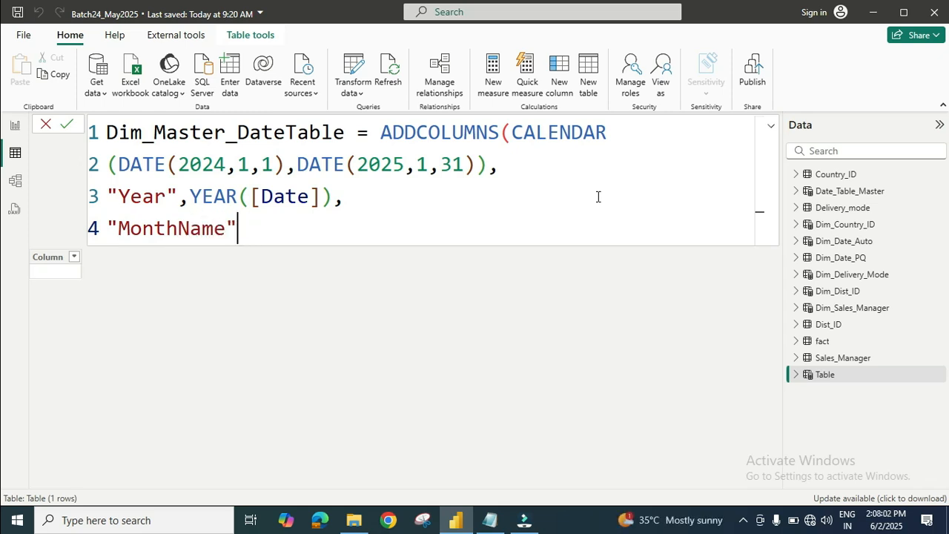
type(",")
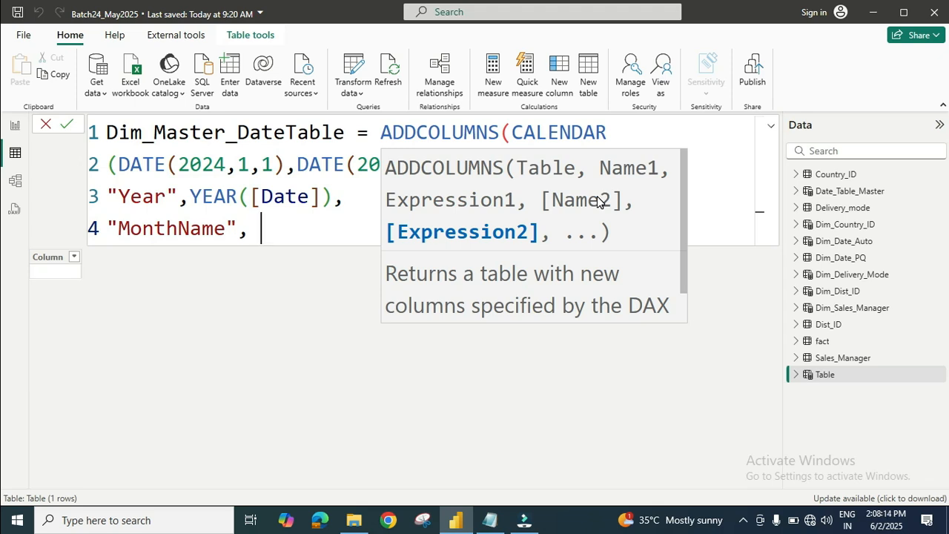
Define the "MonthName" column as FORMAT([Date], "MMM") and end the line with a comma.
type("form")
key("Tab")
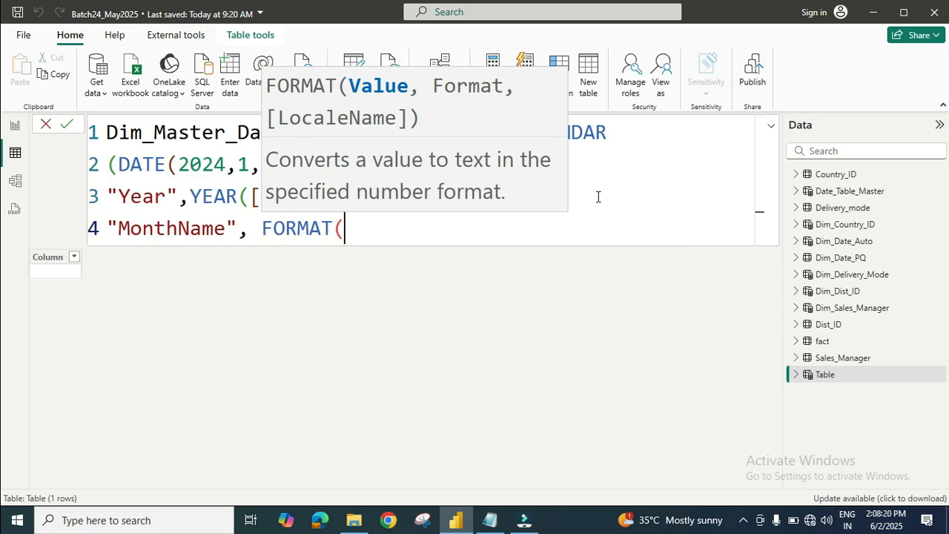
type("[date")
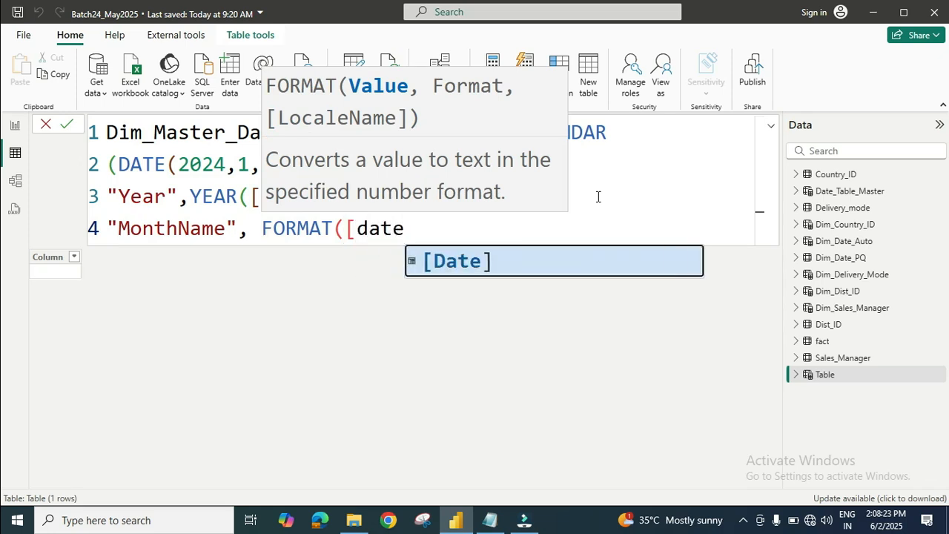
key("Tab")
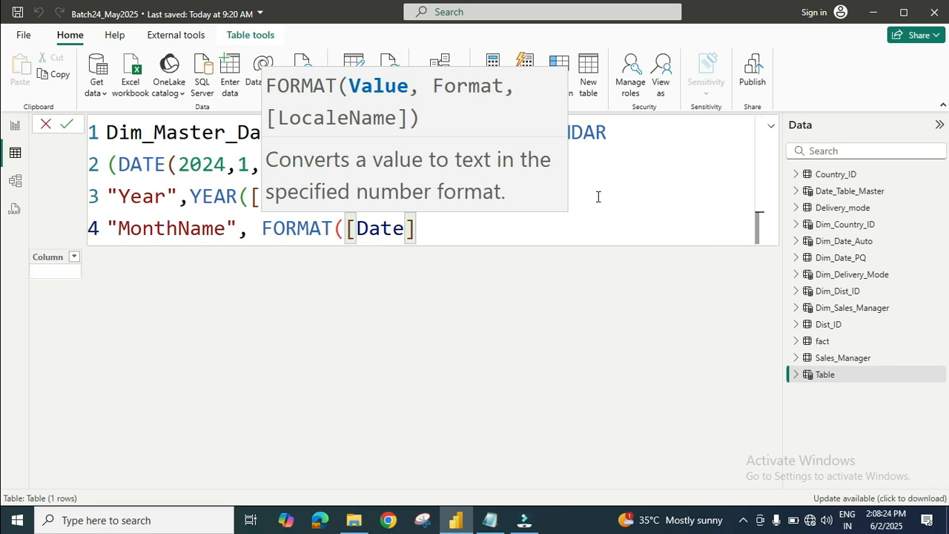
type(",")
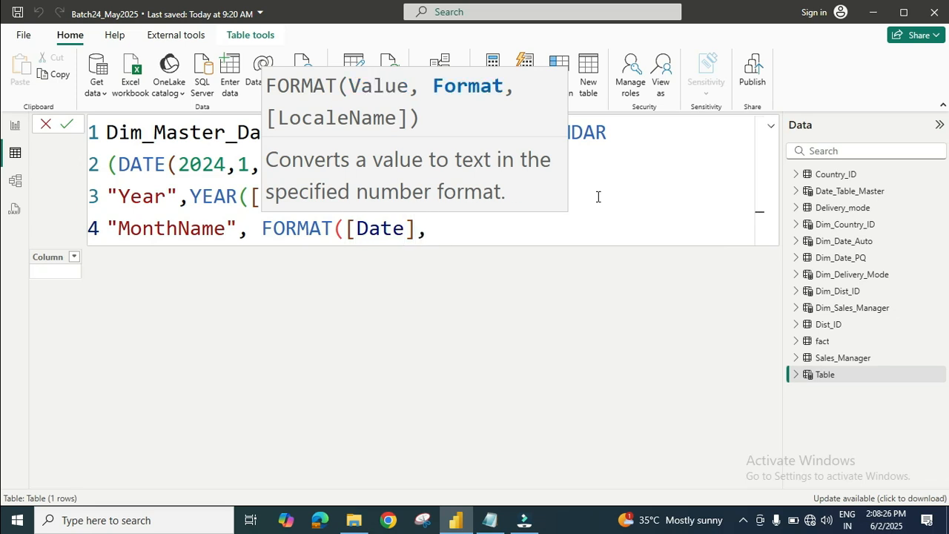
type(" \"")
type("M")
type("MM")
type("\"")
type(")")
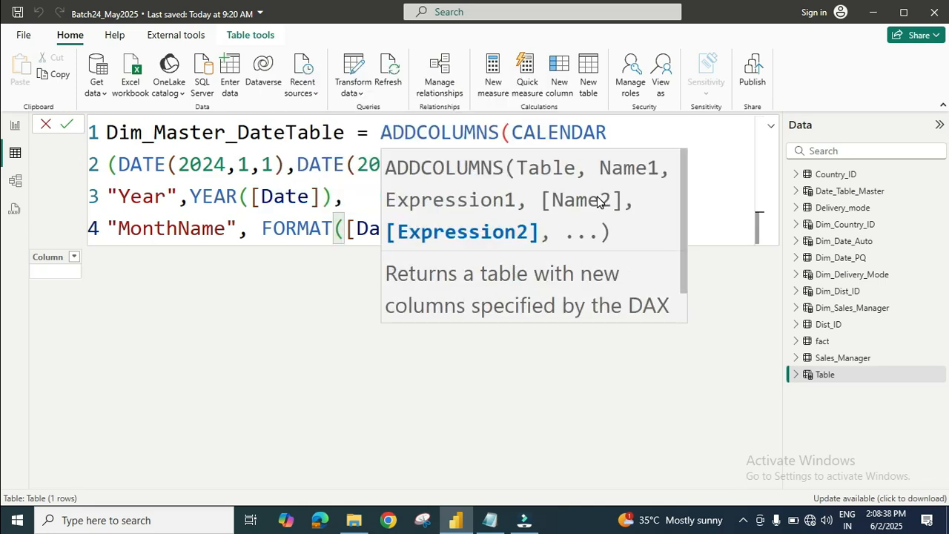
type(",")
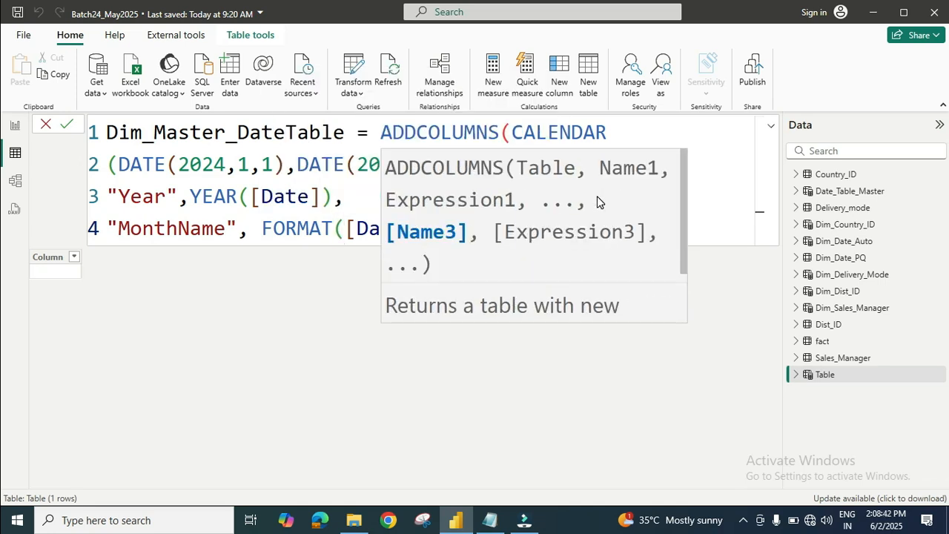
key("Escape")
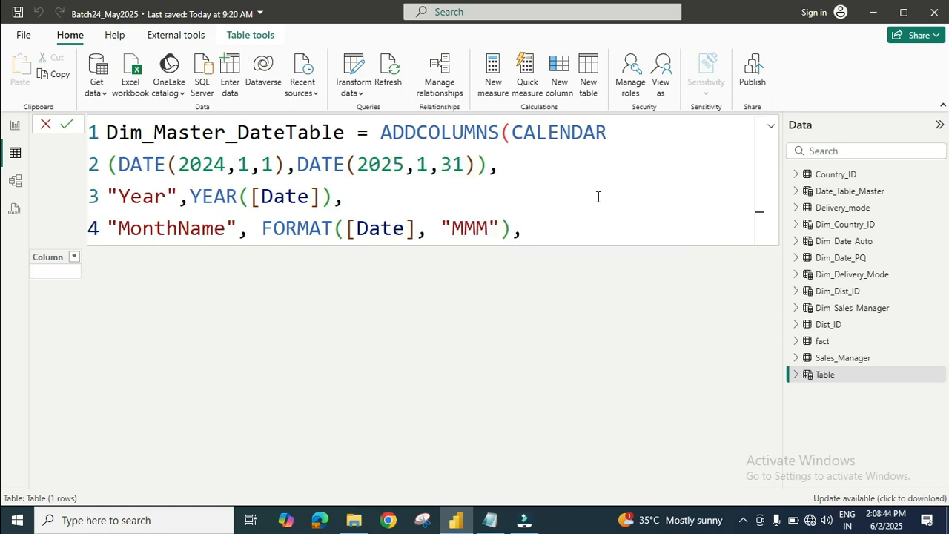
Start a column named "MonthNumber" on a new fifth line, followed by a comma.
key("shift+Return")
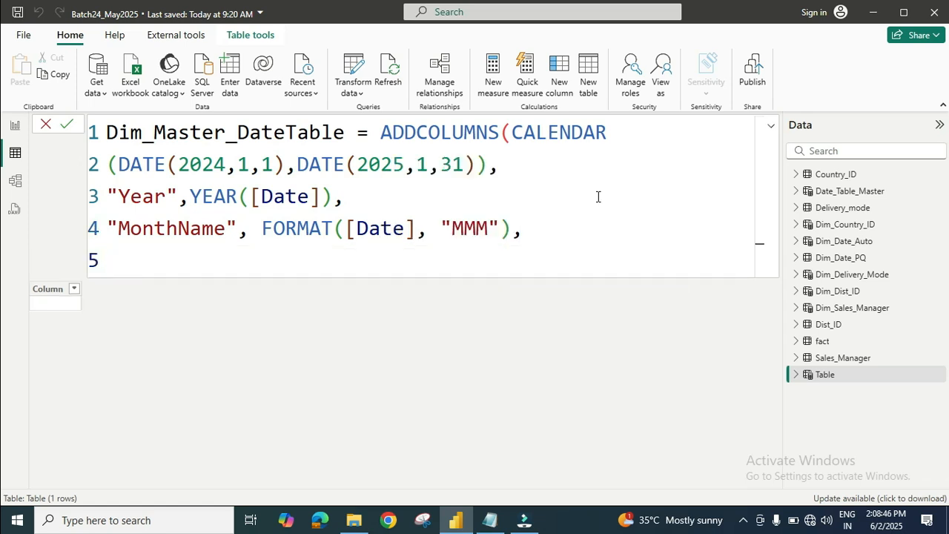
type("\"MonthNumbner")
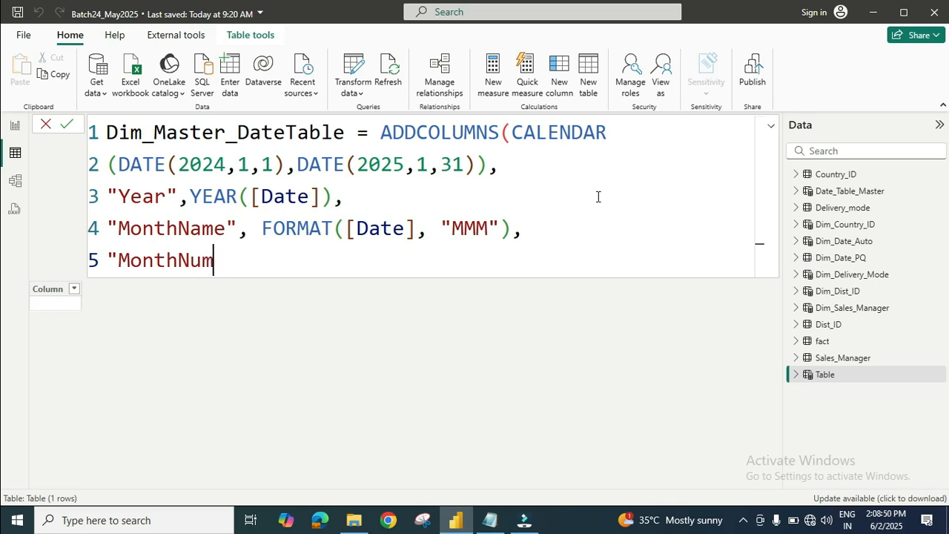
key("BackSpace")
key("BackSpace")
key("BackSpace")
type("er\",")
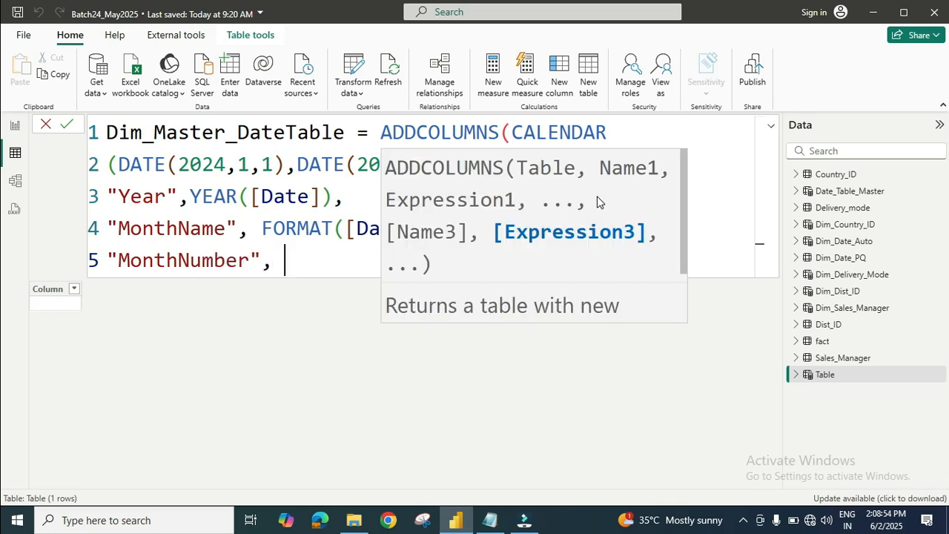
Define the "MonthNumber" column as FORMAT([Date], "M") and end the line with a comma.
type(" form")
key("Tab")
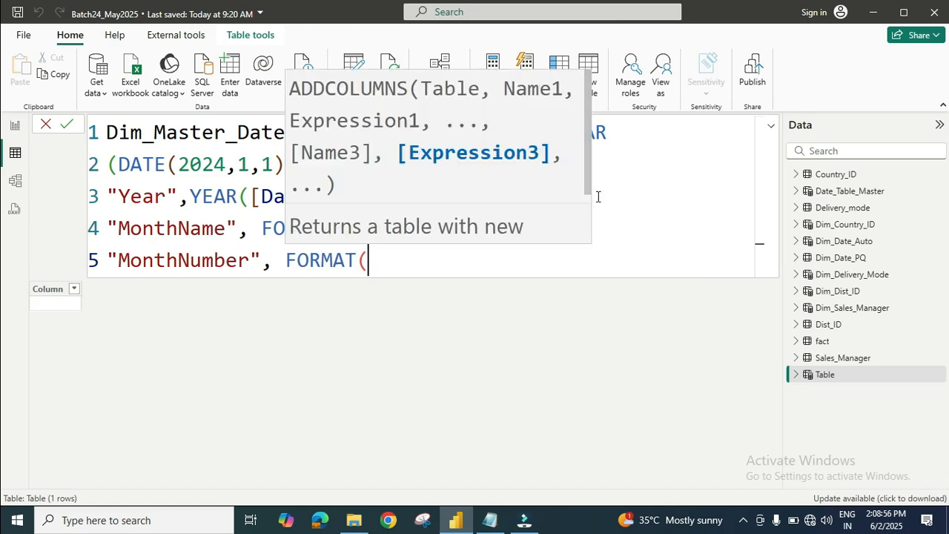
type("[date")
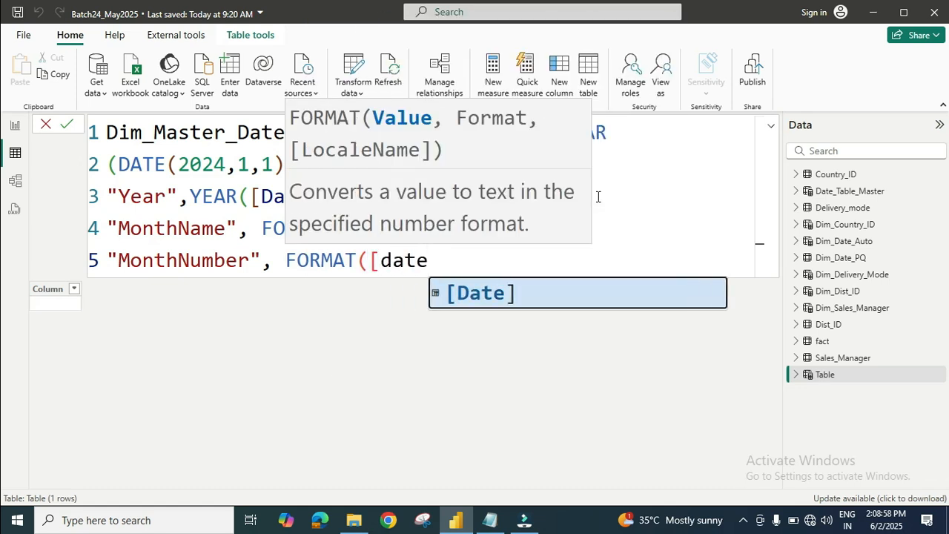
key("Tab")
type(",")
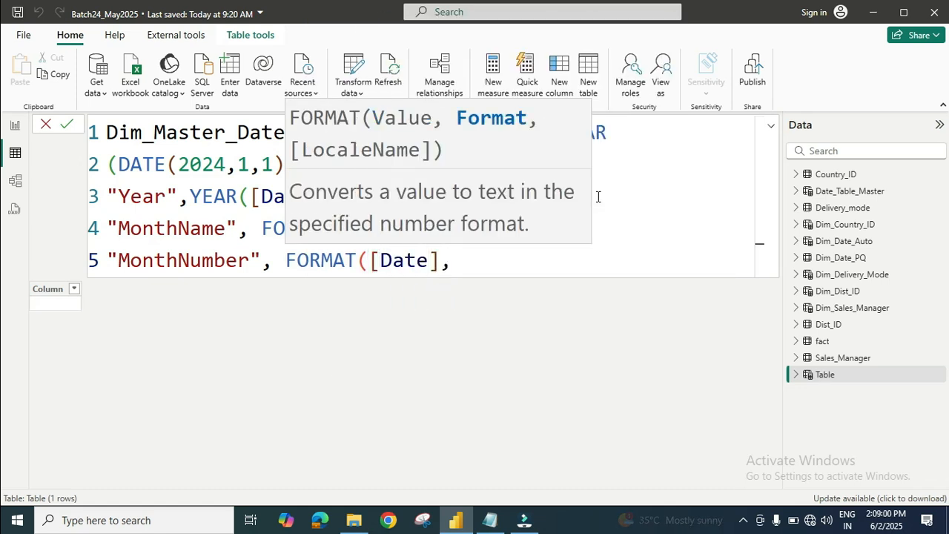
type(" \"M\"")
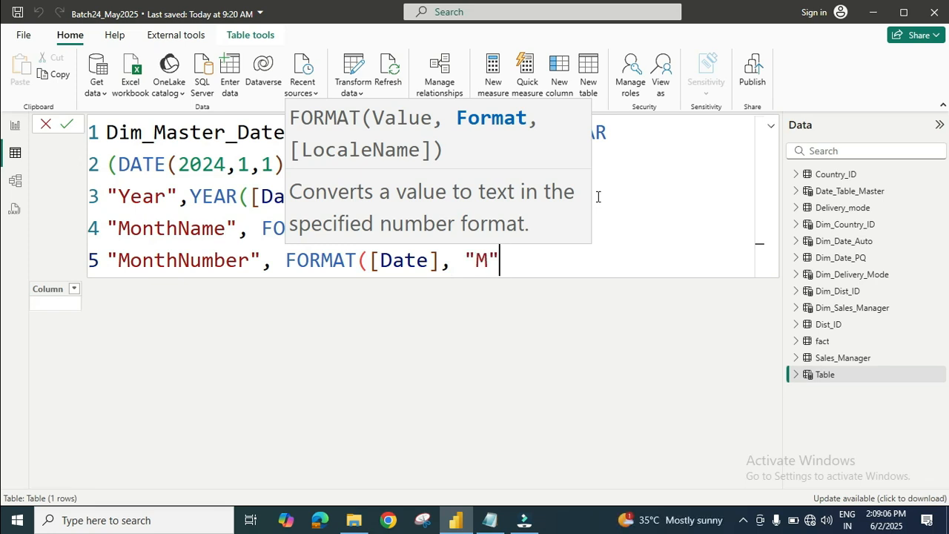
type(")")
type(",")
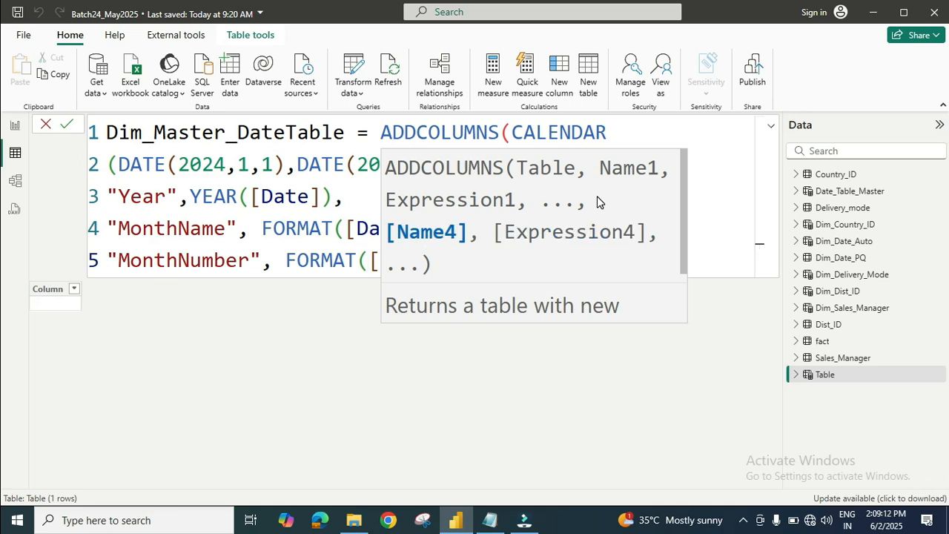
Start a column named "Quarter" on a new sixth line of the formula.
key("shift+Return")
type("\"")
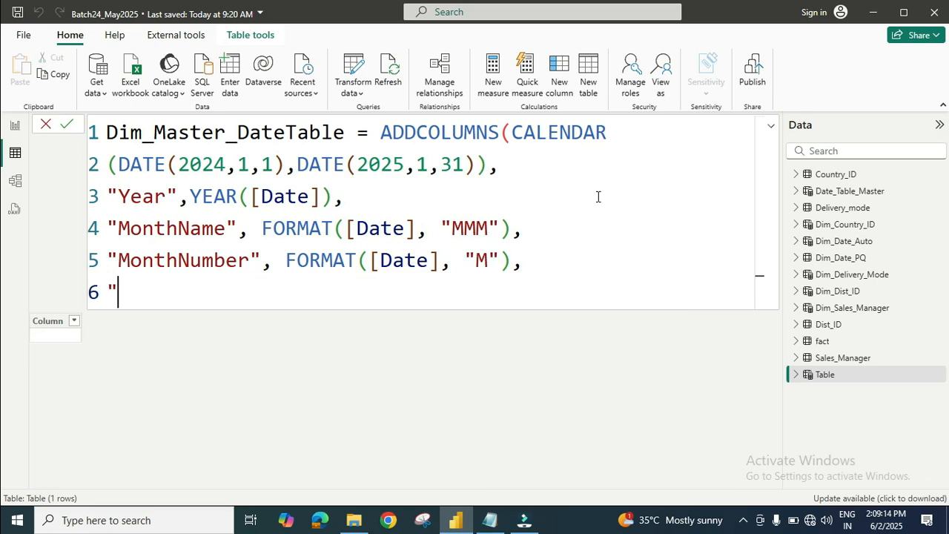
type("Quar")
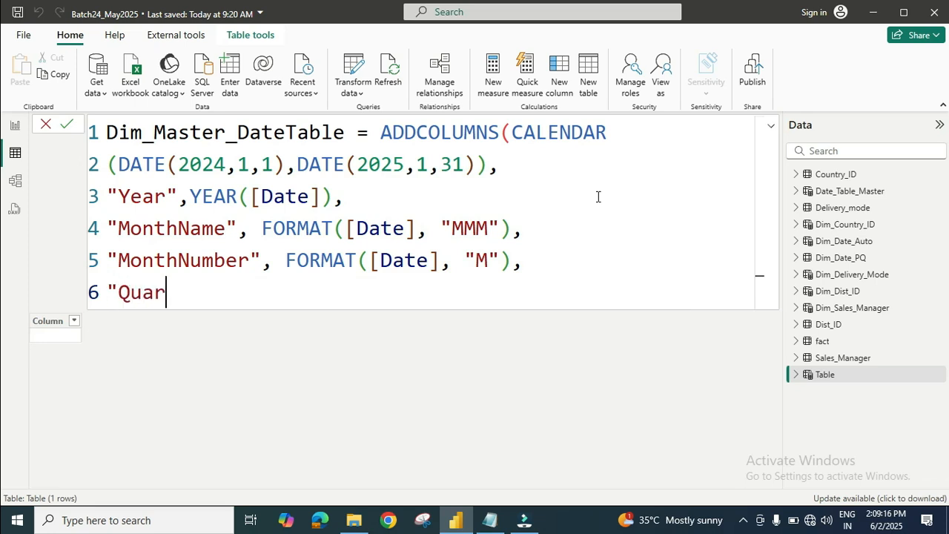
type("ter\"")
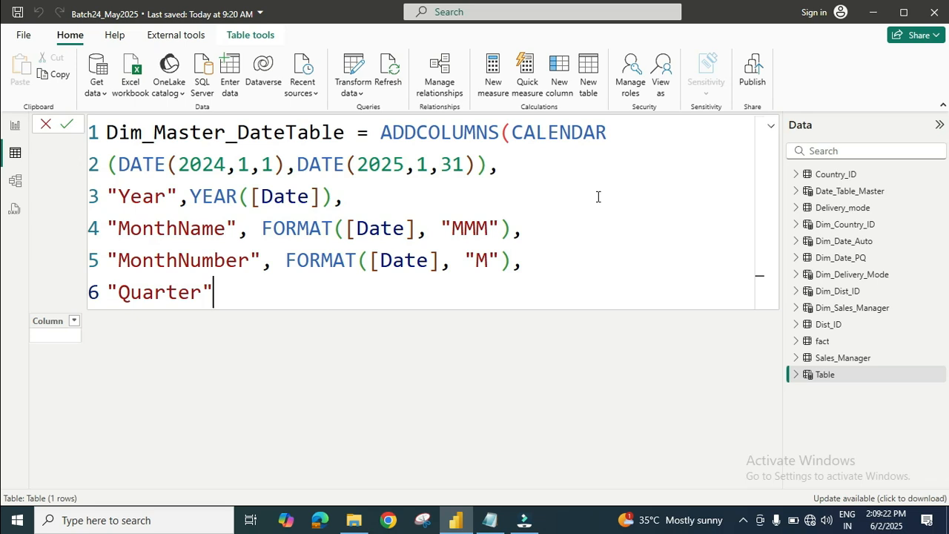
Define the "Quarter" column as FORMAT([Date],"Q") and end the line with a comma.
type(", f")
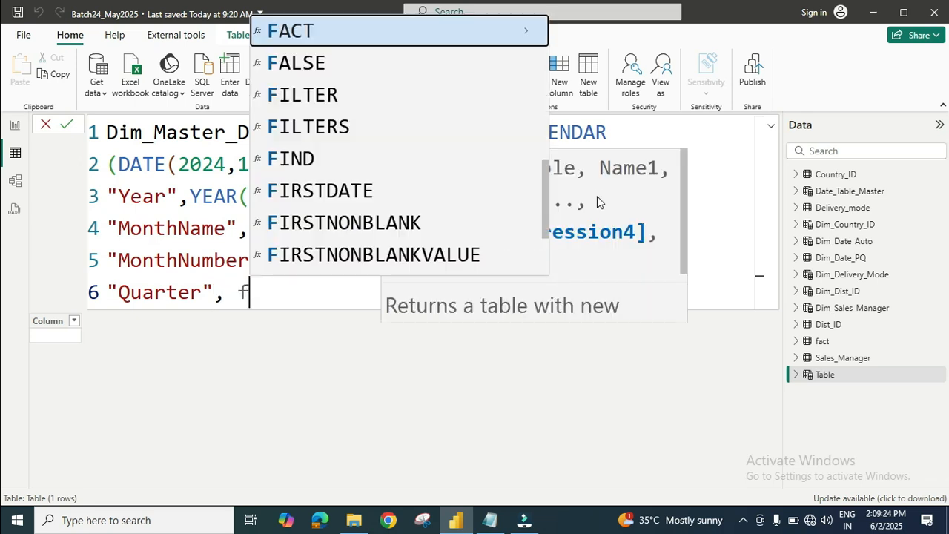
type("orm")
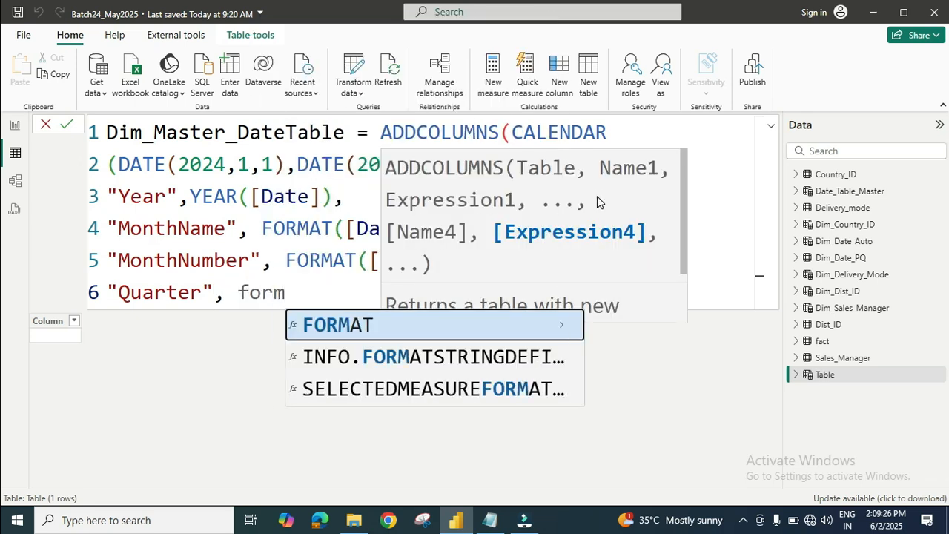
key("Tab")
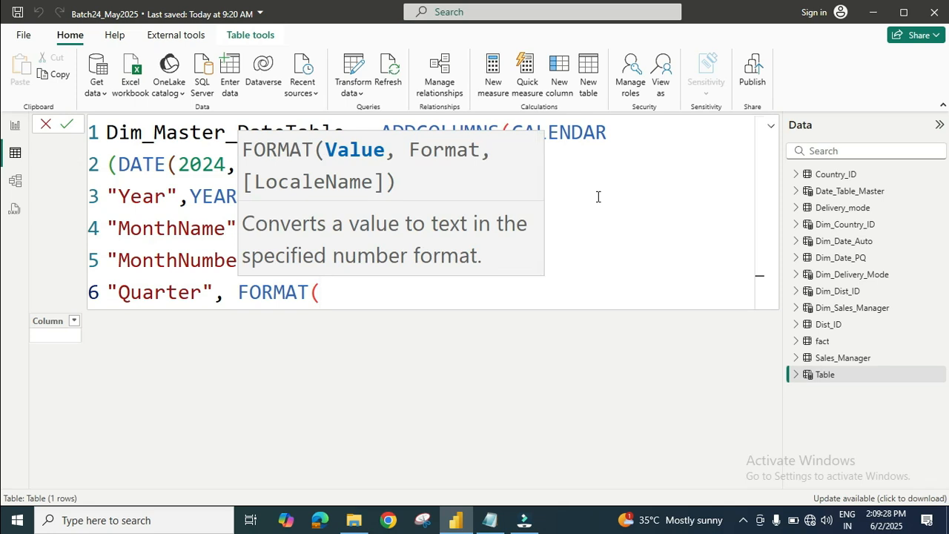
type("[dat")
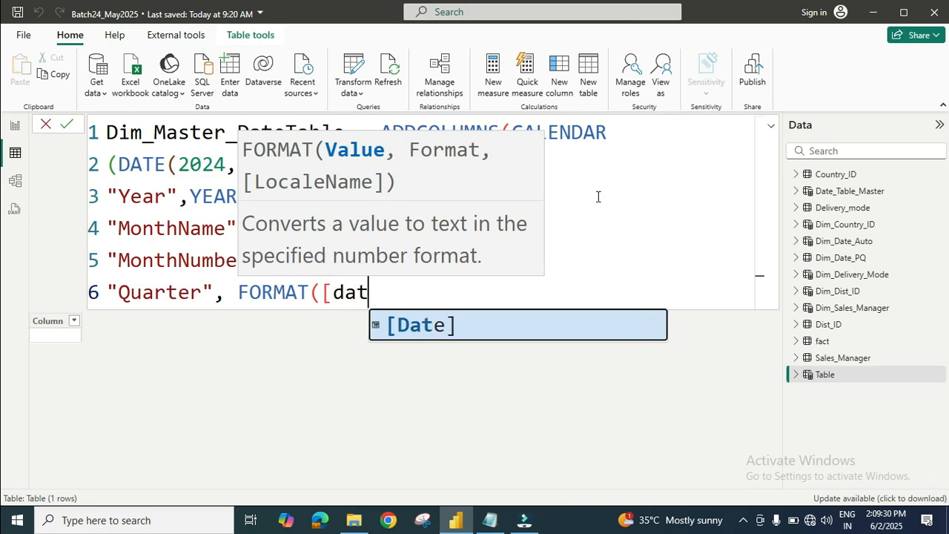
key("Tab")
type(",")
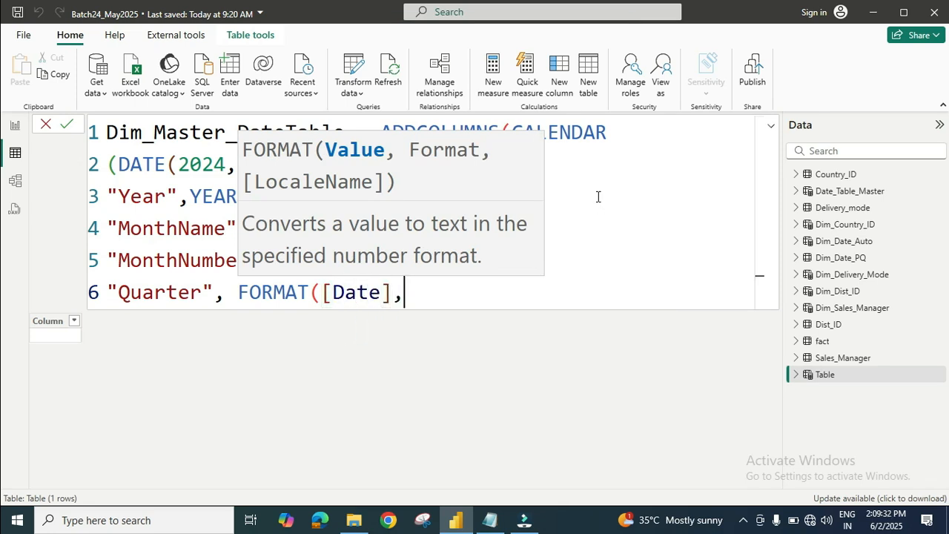
type("\"")
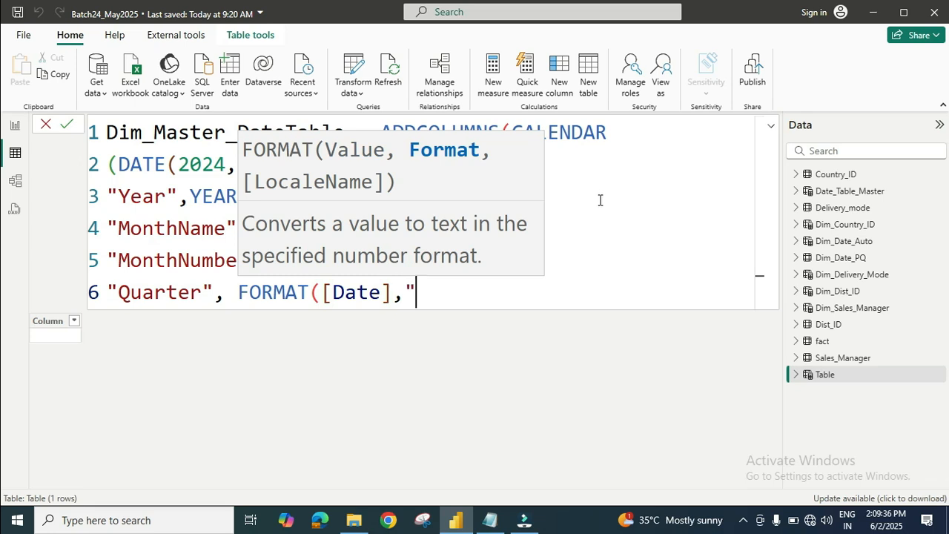
type("Q\"")
type(")")
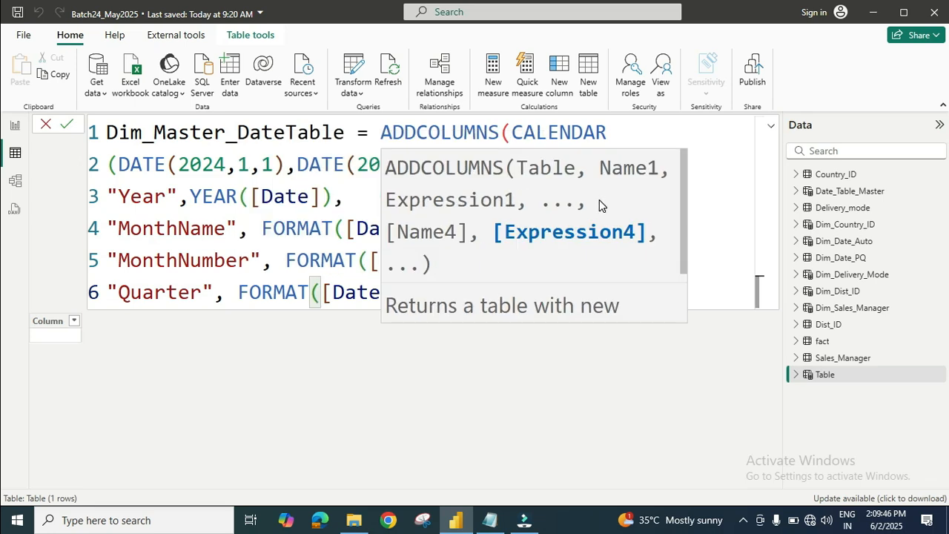
key("Escape")
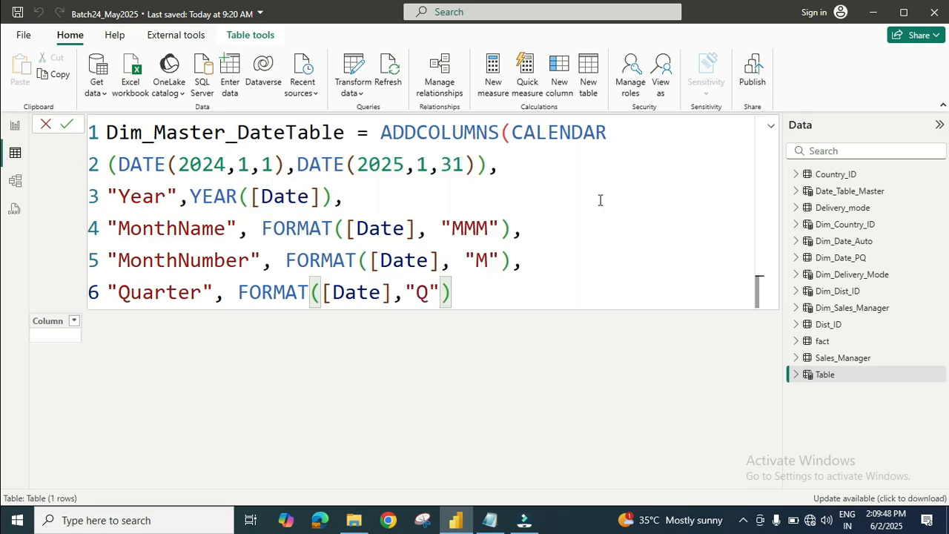
type(",")
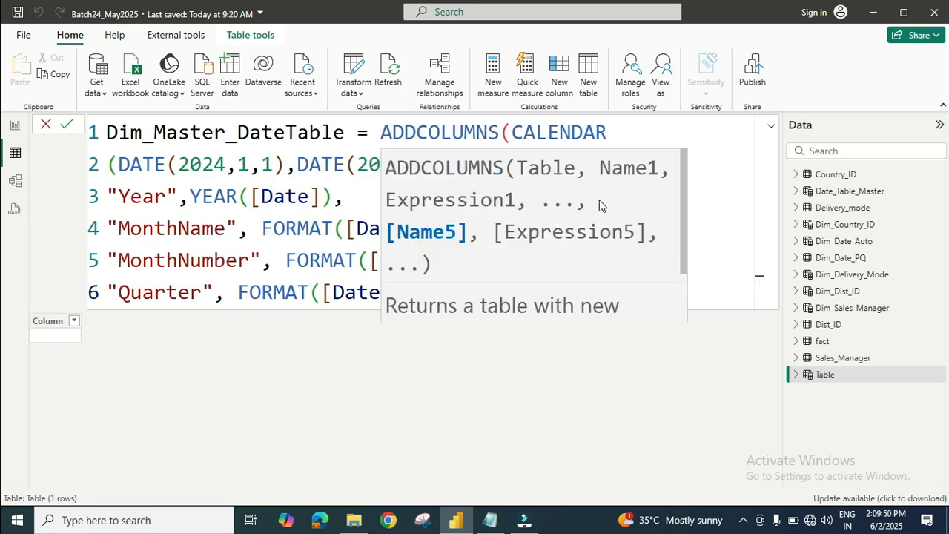
key("Escape")
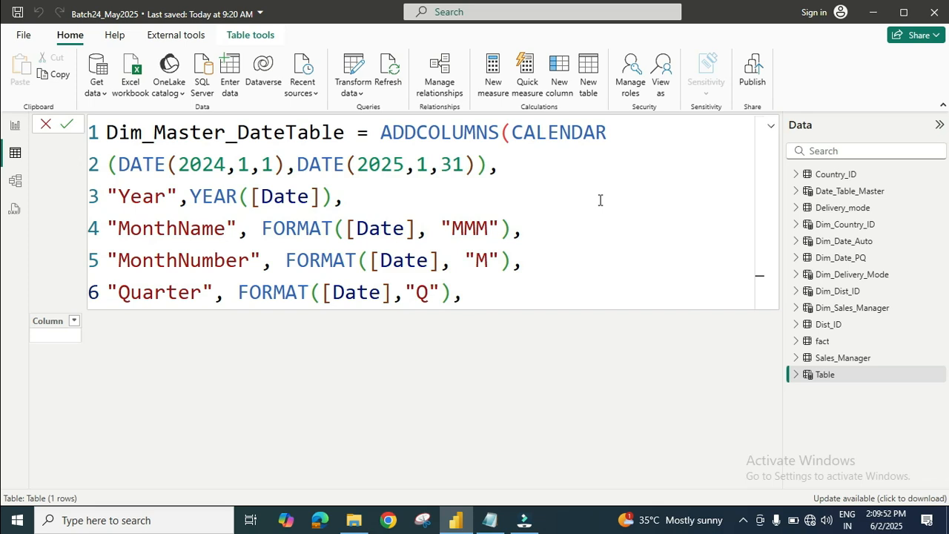
Start a column named "MonthYear" on a new seventh line of the formula, followed by a comma.
key("shift+Return")
type("\"Mont")
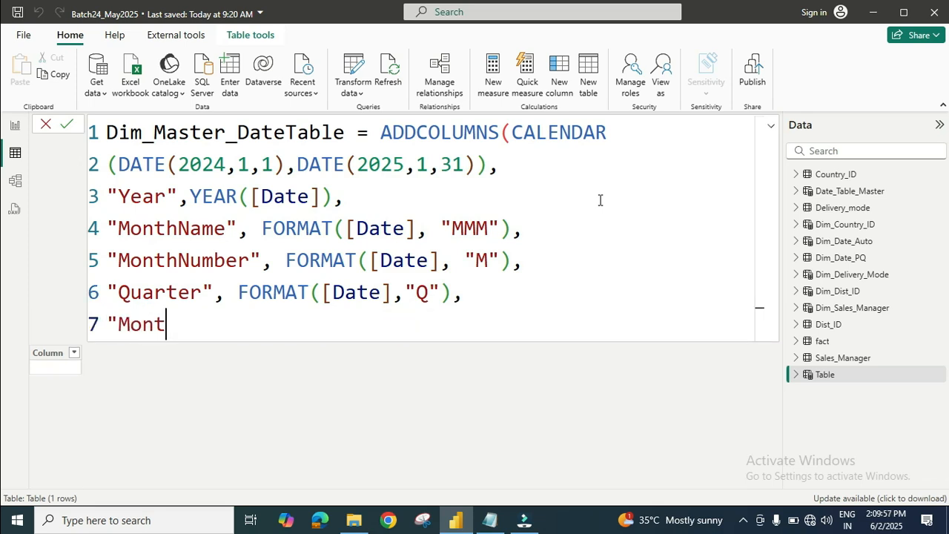
type("hYe")
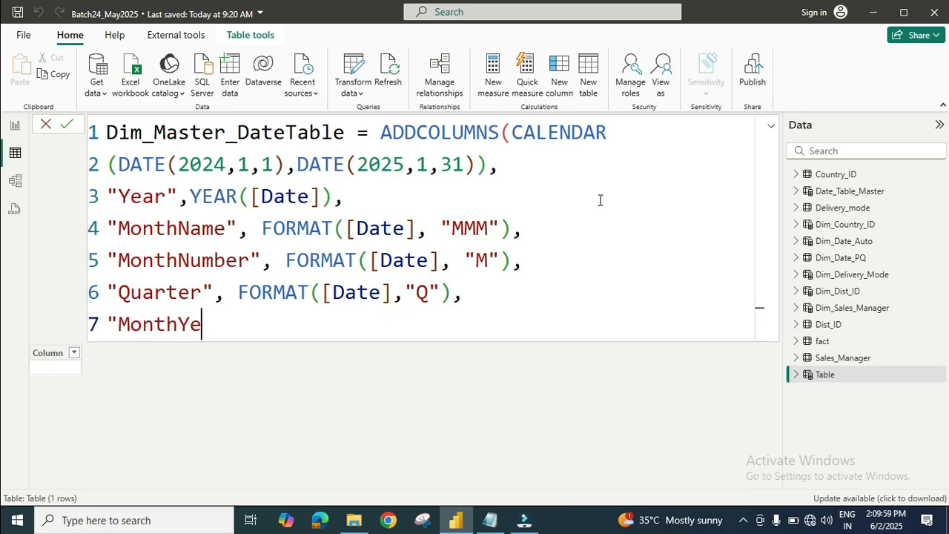
type("ar\",")
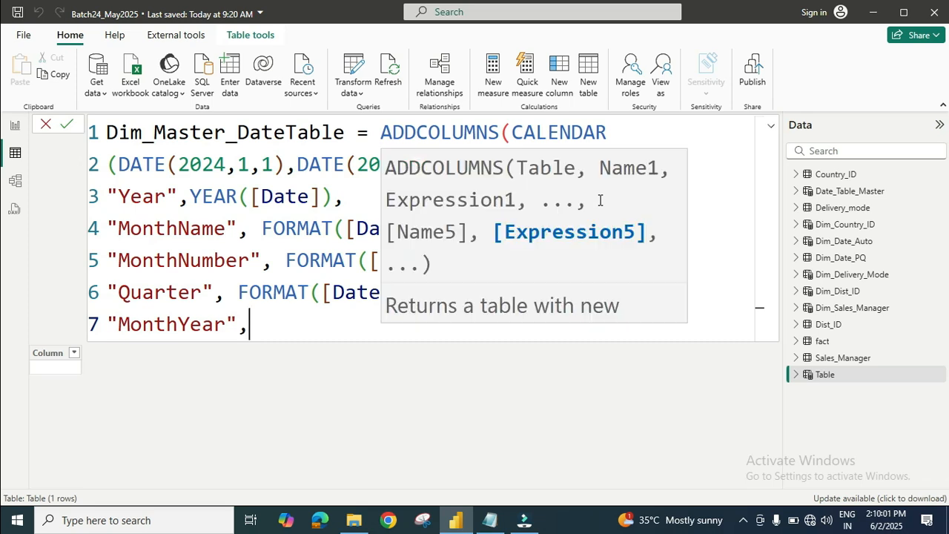
Define the "MonthYear" column as FORMAT([Date], "MMM-YYYY"), then close ADDCOLUMNS and commit the formula to create the table.
type(" fo")
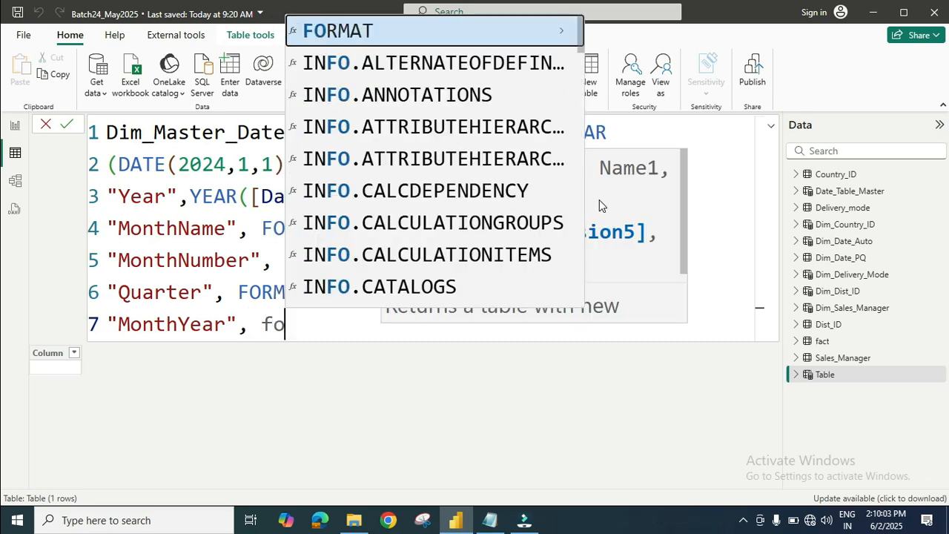
type("rm")
key("Tab")
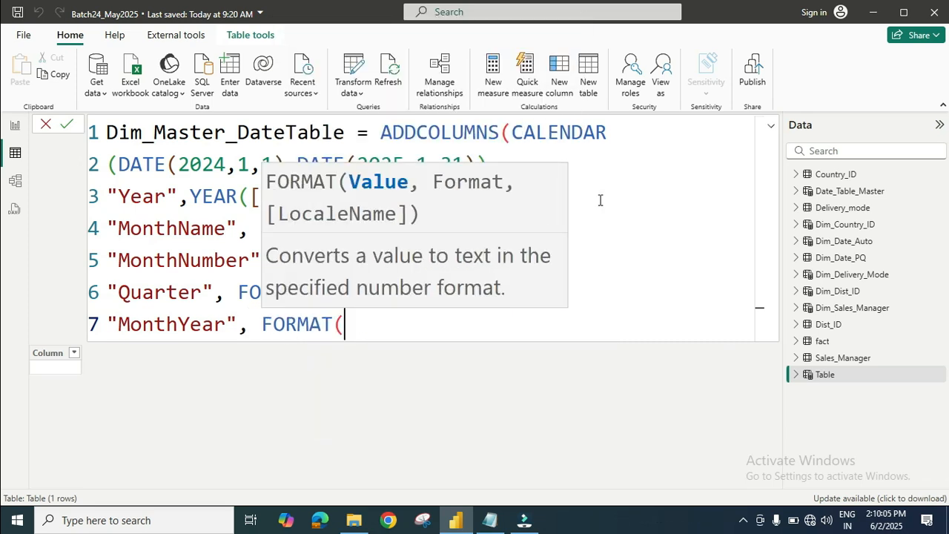
type("[da")
key("Tab")
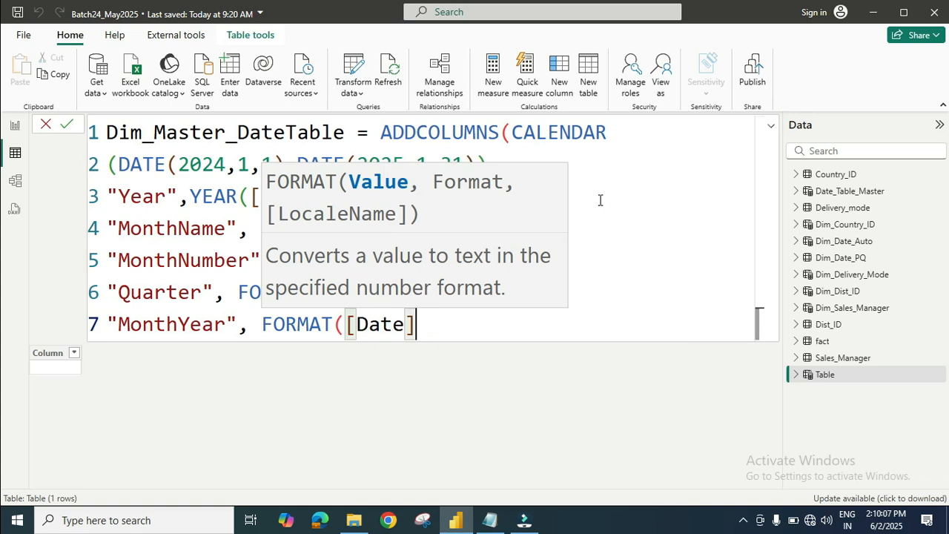
type(", ")
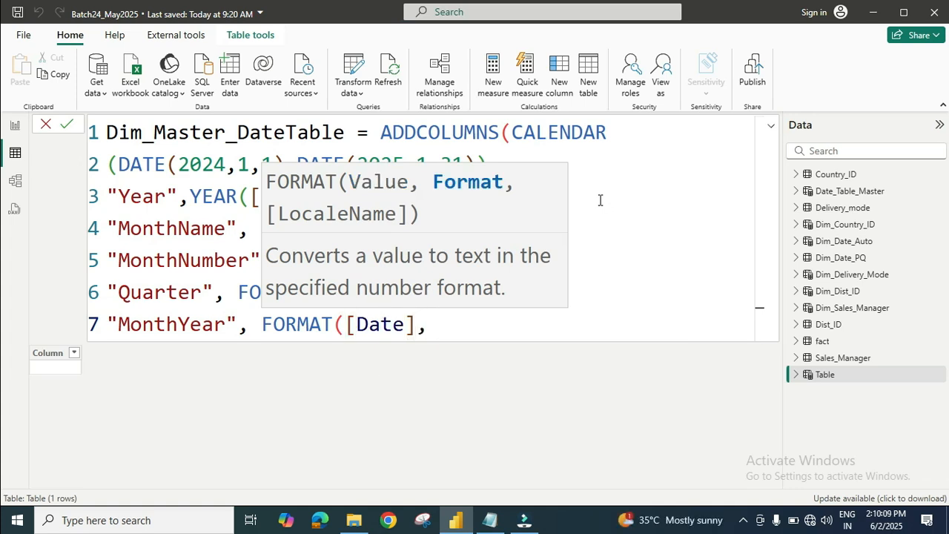
type("\"MMM")
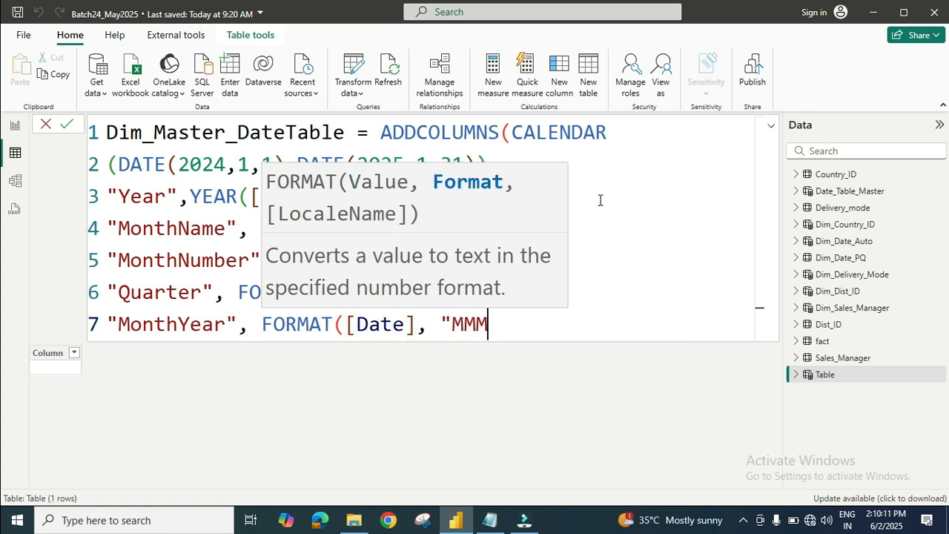
type("-YYYY")
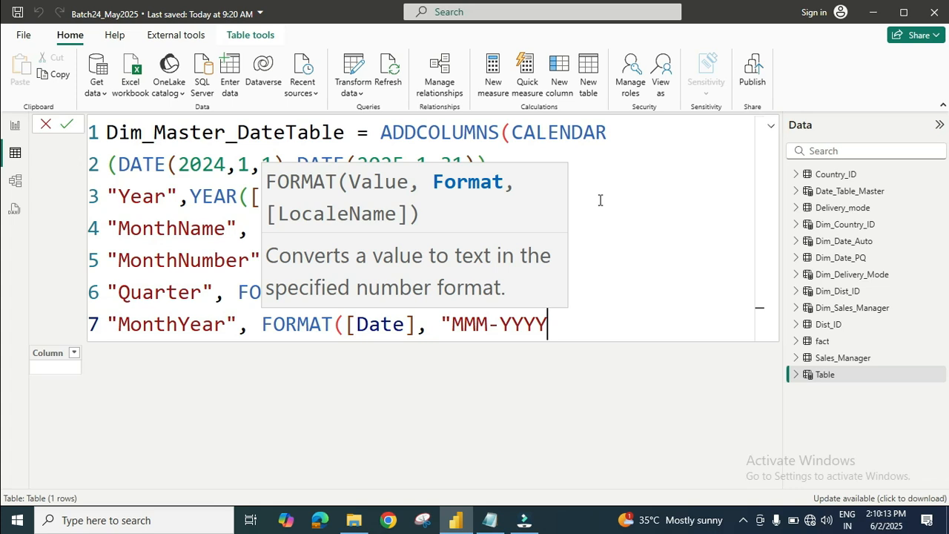
type("\")")
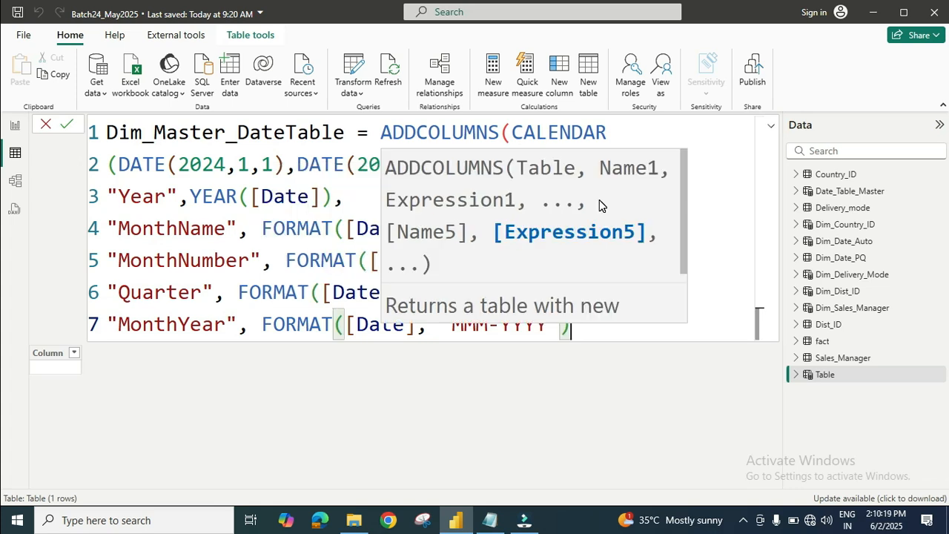
type(")")
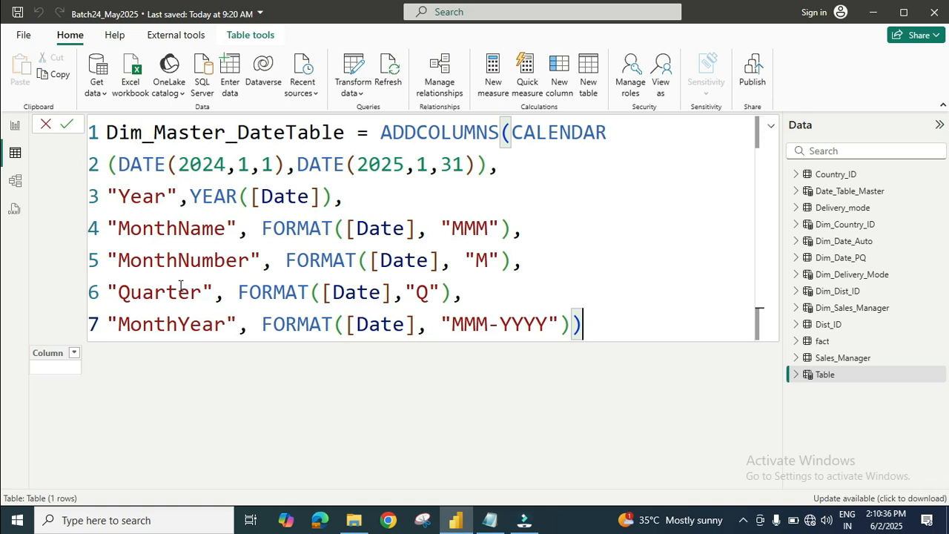
left_click(69, 127)
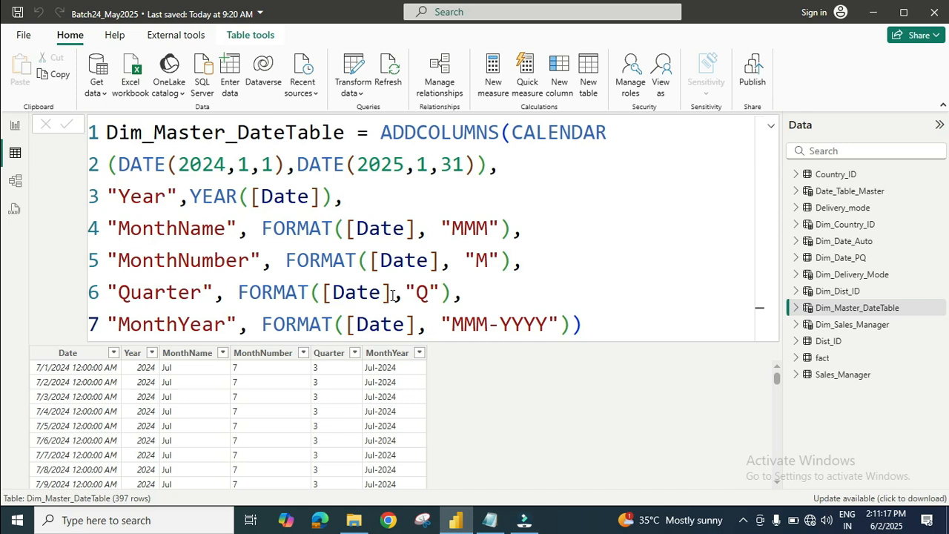
Change the "Quarter" column expression to "Q" & FORMAT([Date],"Q") and commit the updated table formula.
left_click(340, 353)
left_click(238, 293)
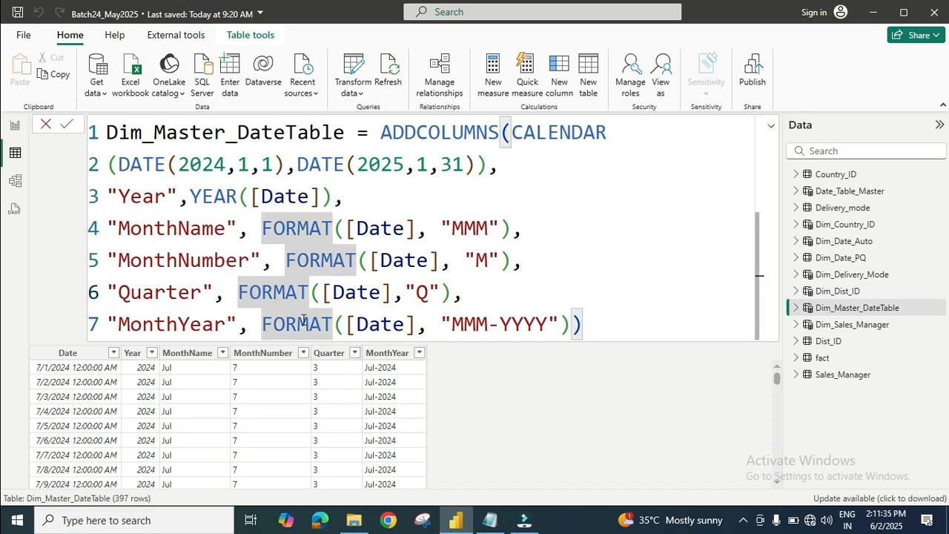
type("\"Q")
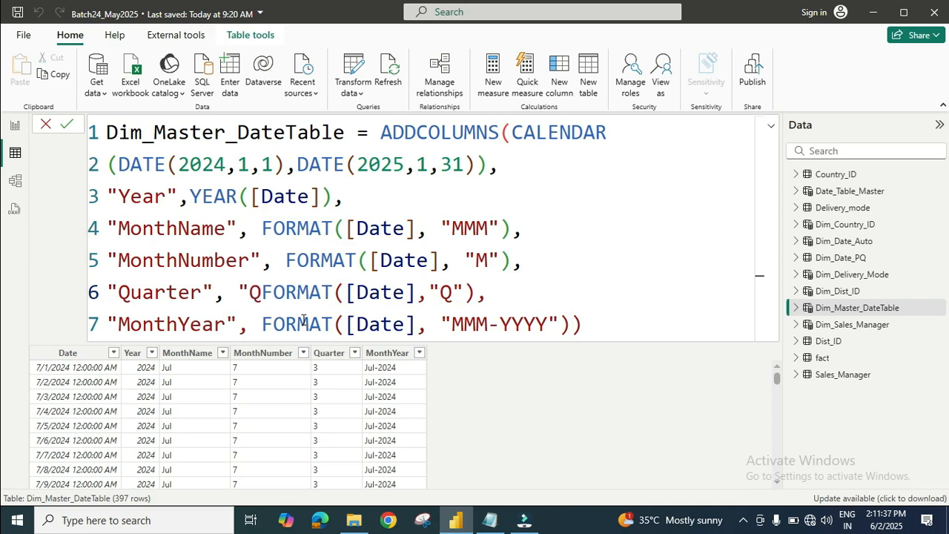
type("\"")
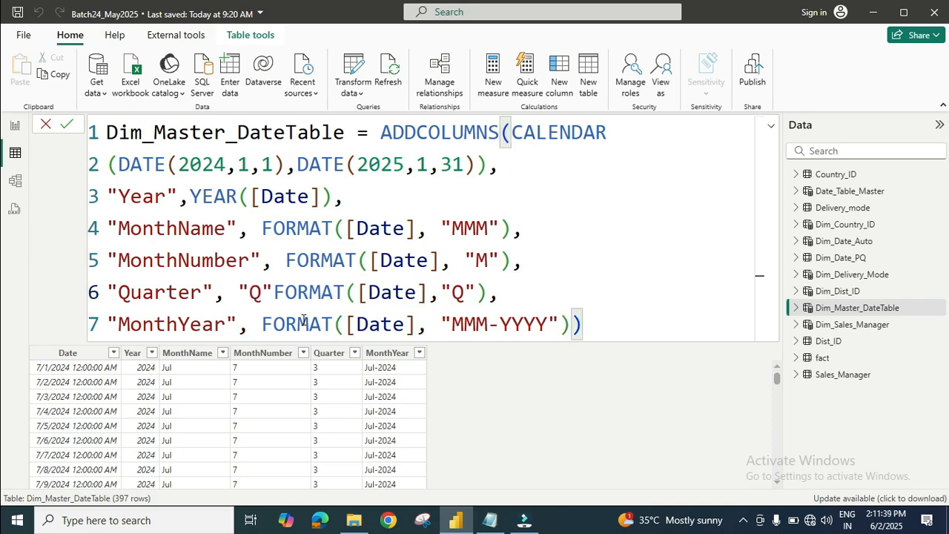
type(" &")
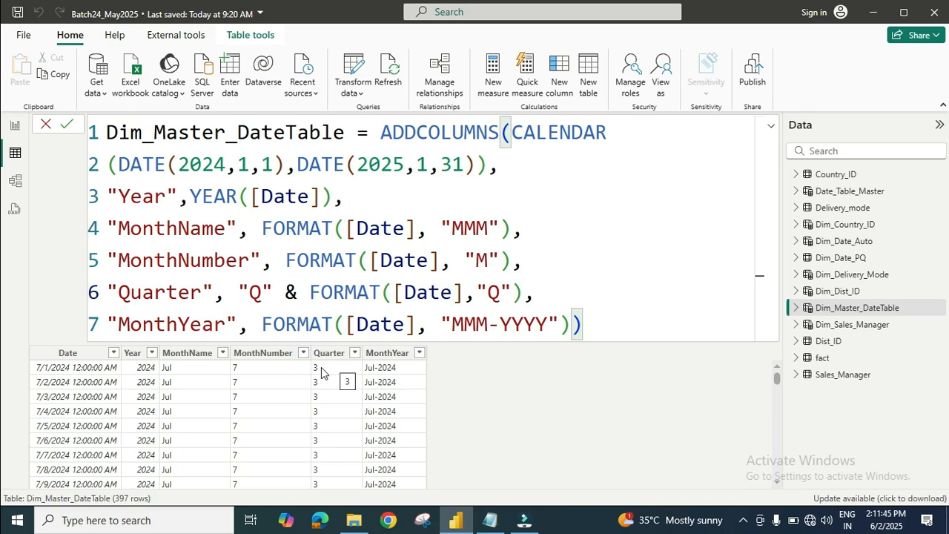
left_click(68, 125)
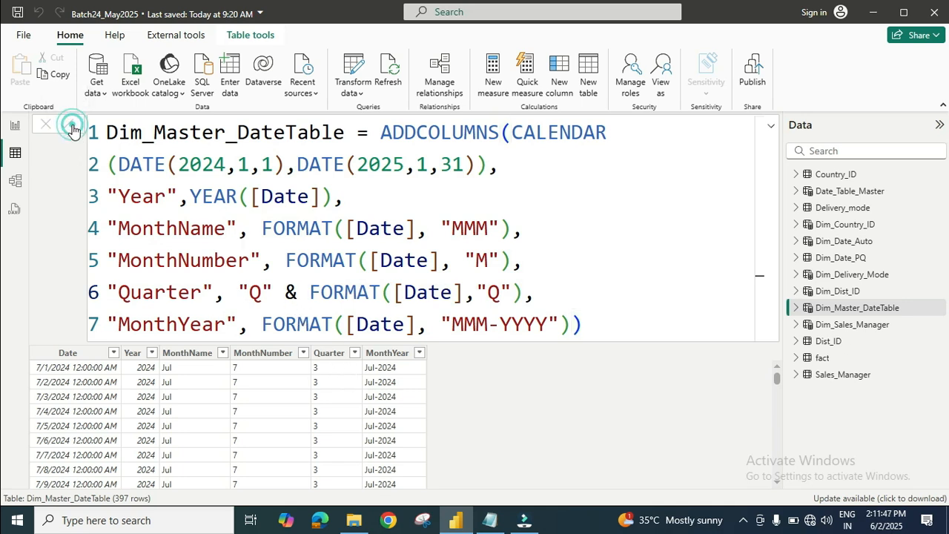